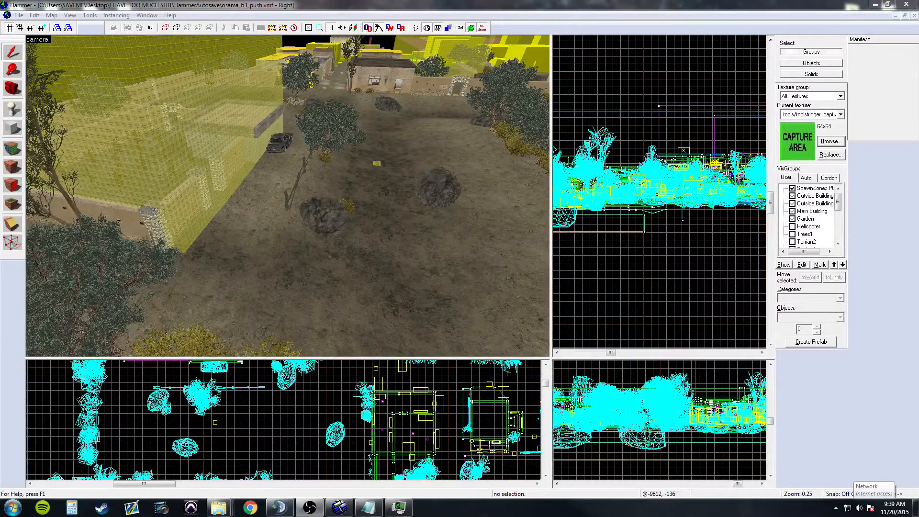
Examine the large yellow spawn zone around the walled yard and the soldier spawn points inside it.
click(266, 105)
key(z)
key(w)
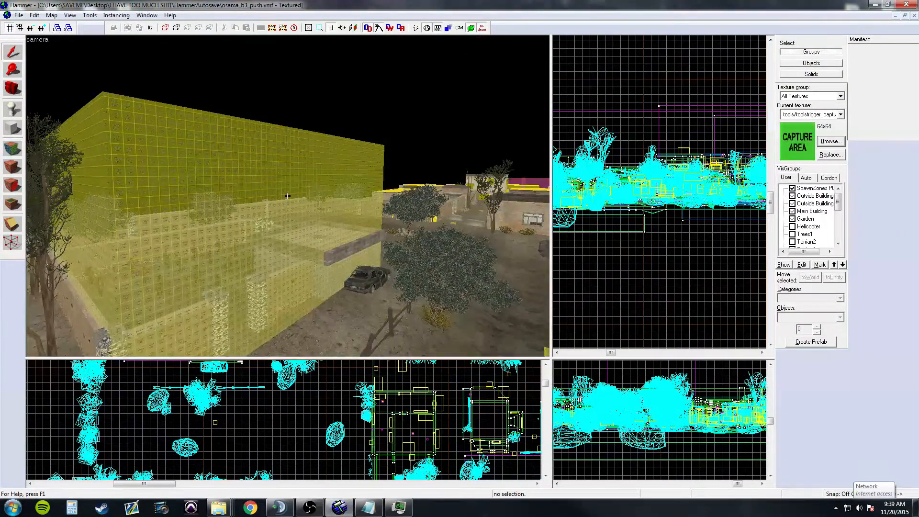
key(w)
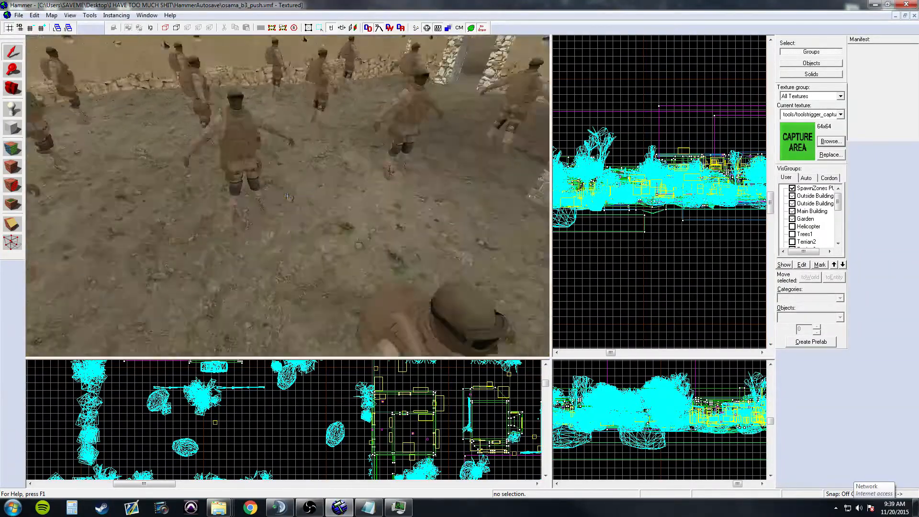
key(s)
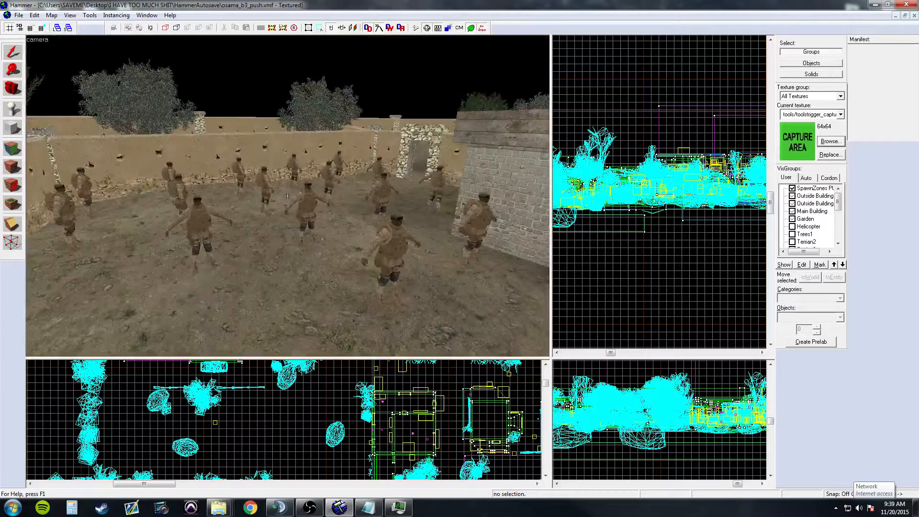
key(s)
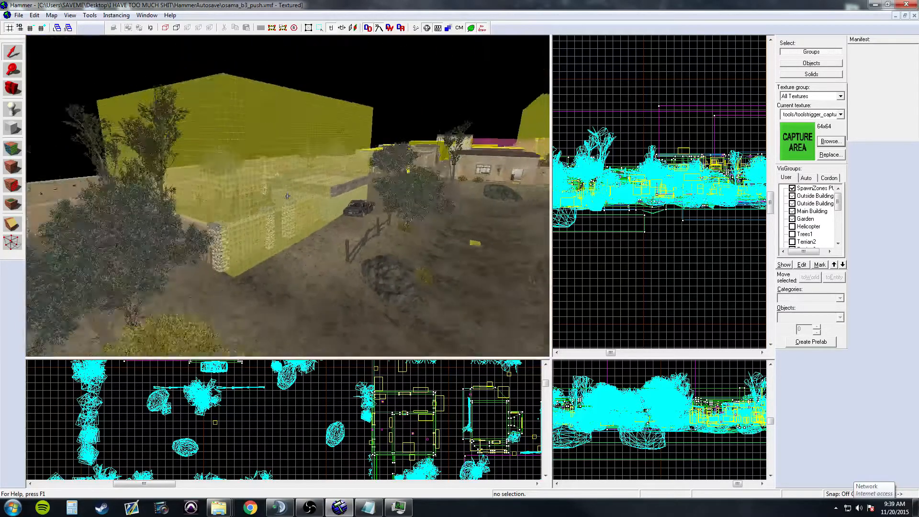
key(w)
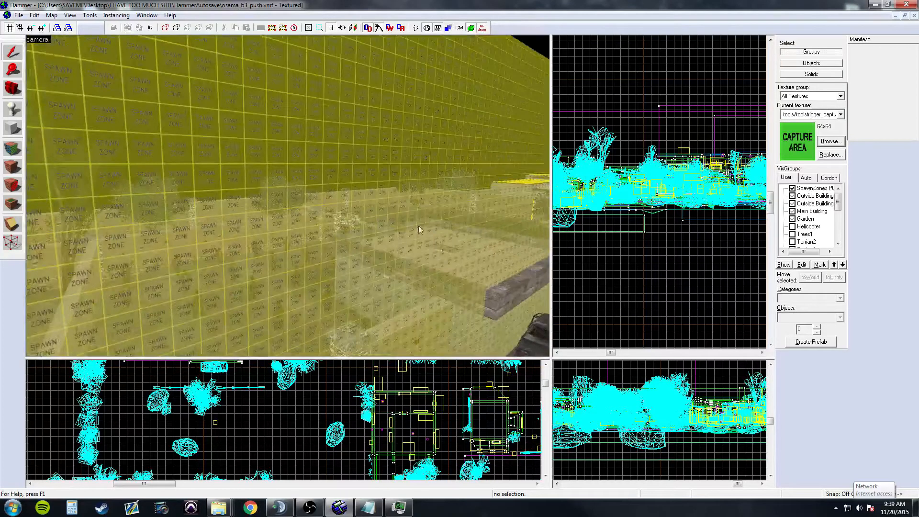
key(s)
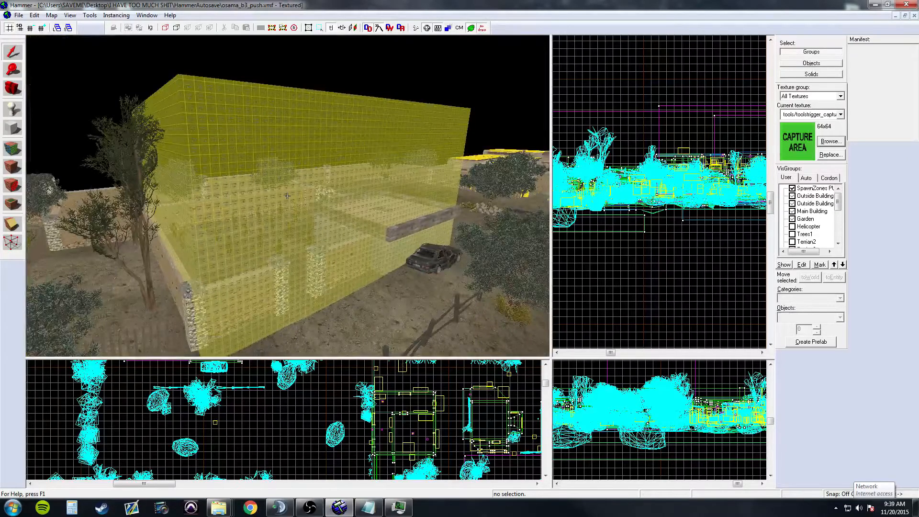
key(w)
key(s)
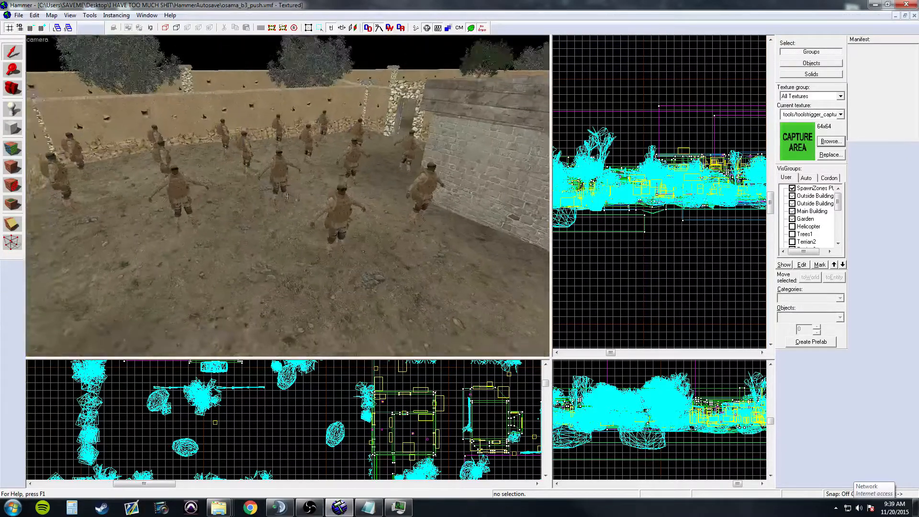
Create a block brush about 304 x 360 x 715 units on the open ground just outside the walled yard's spawn zone.
click(13, 128)
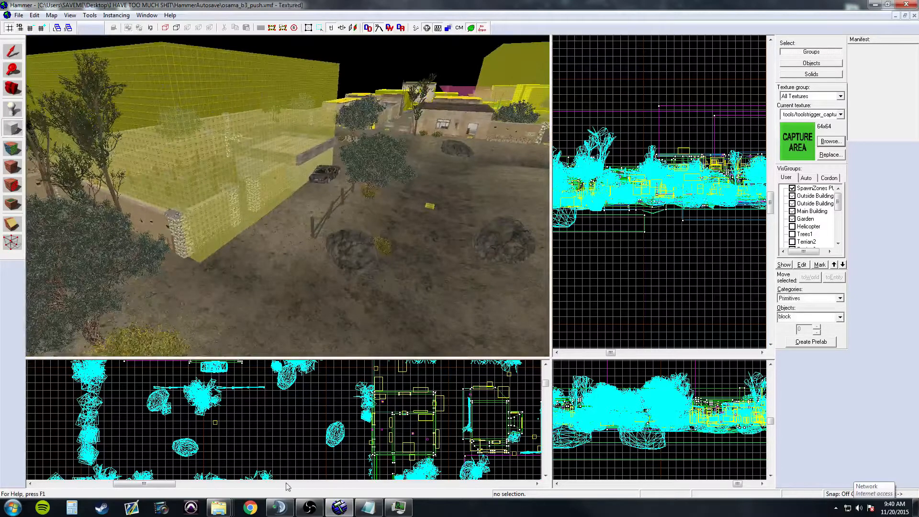
scroll(220, 417, up, 2)
scroll(156, 423, down, 1)
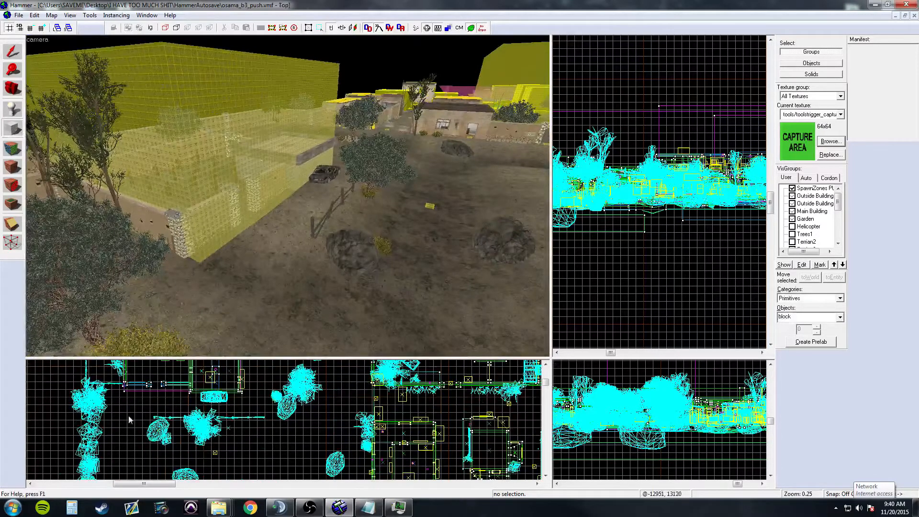
drag(116, 398, 158, 445)
right_click(155, 415)
click(172, 418)
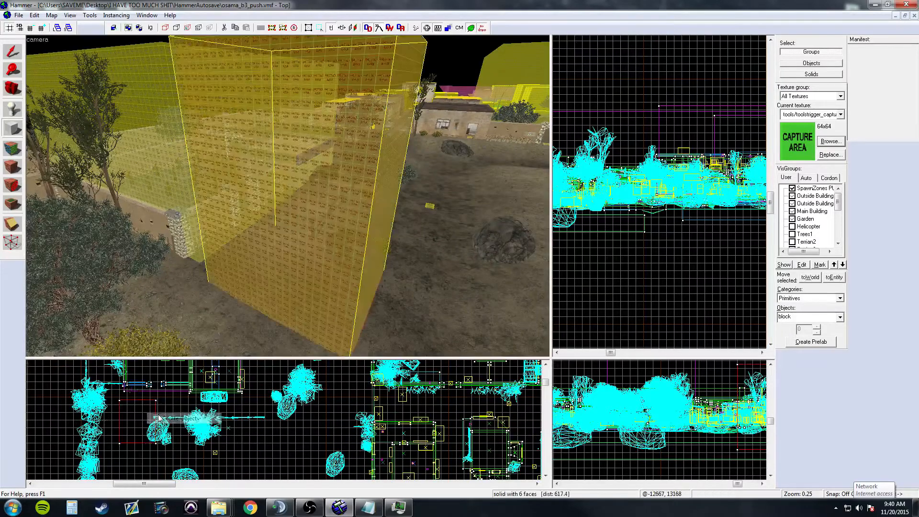
click(12, 51)
key(a)
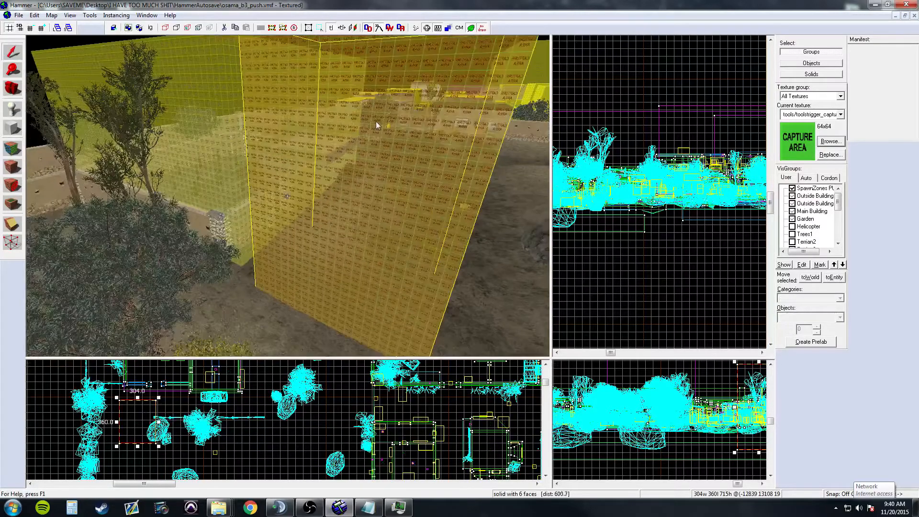
key(z)
key(w)
key(z)
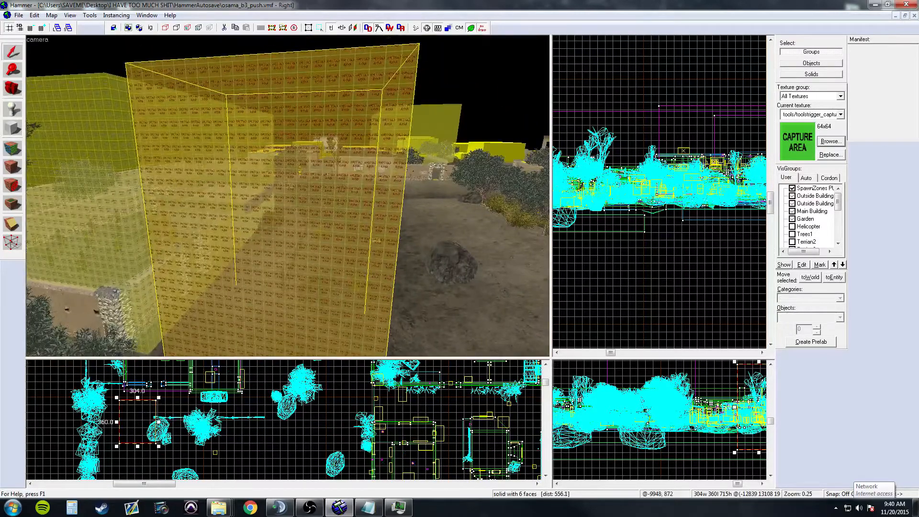
Find the tools/toolstrigger_spawnzone texture with the filter "spawn" and apply it to the new block.
click(830, 141)
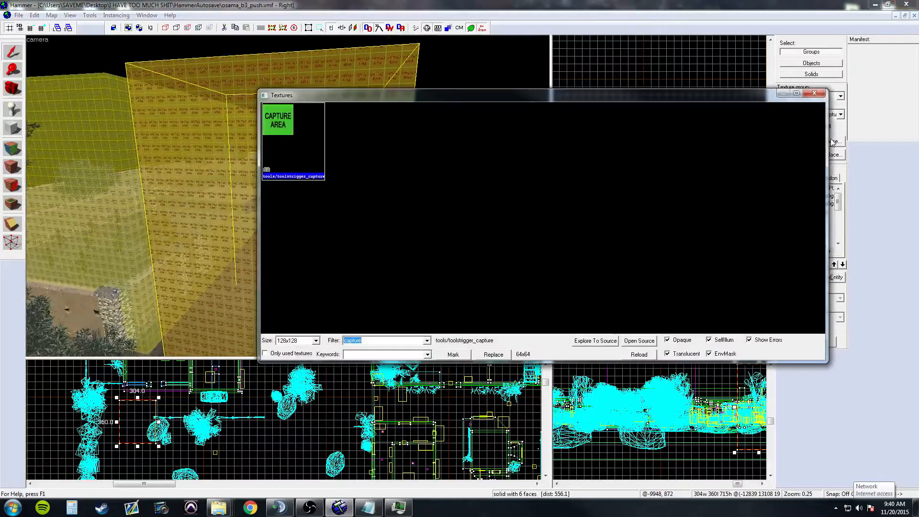
text(spawn)
click(467, 128)
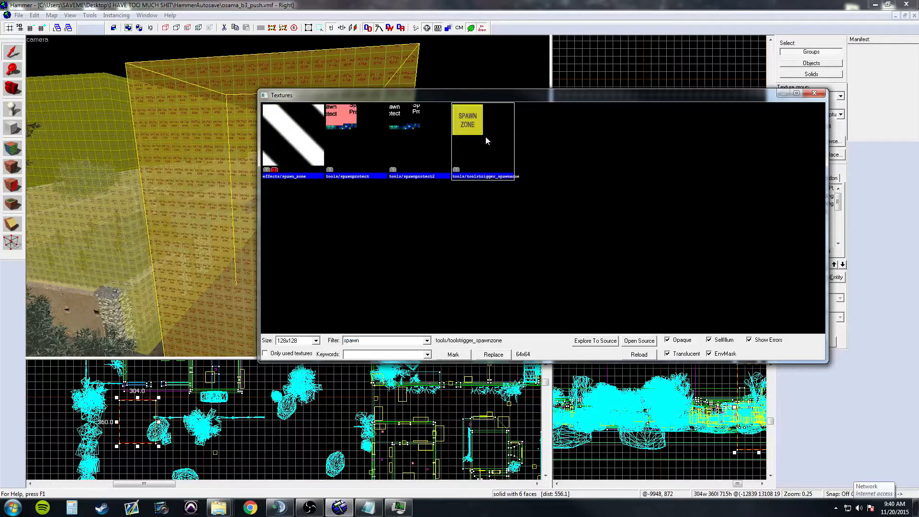
double_click(475, 148)
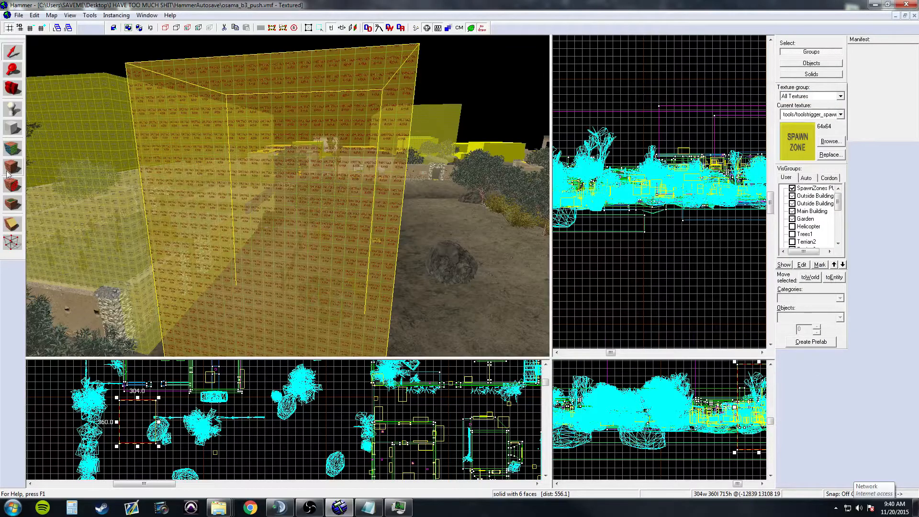
click(9, 168)
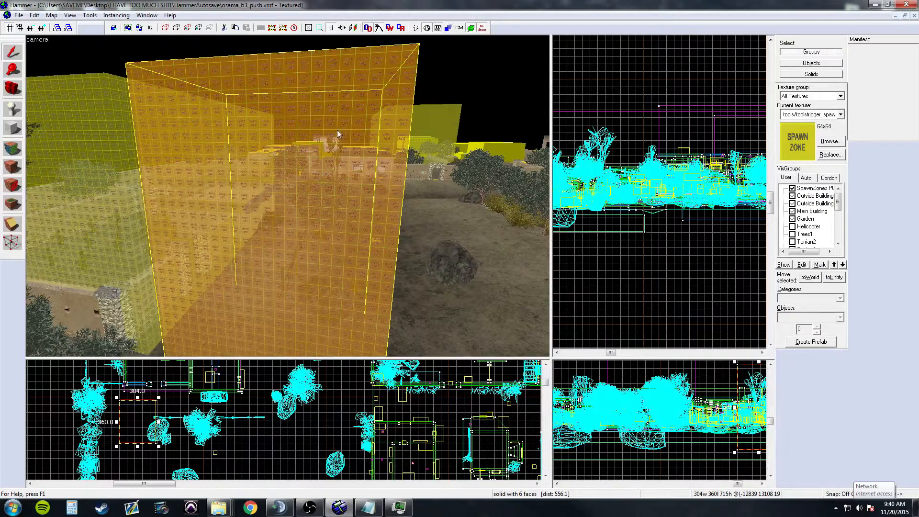
Delete the example block textured as a spawn zone outside the walled yard.
click(268, 143)
click(45, 319)
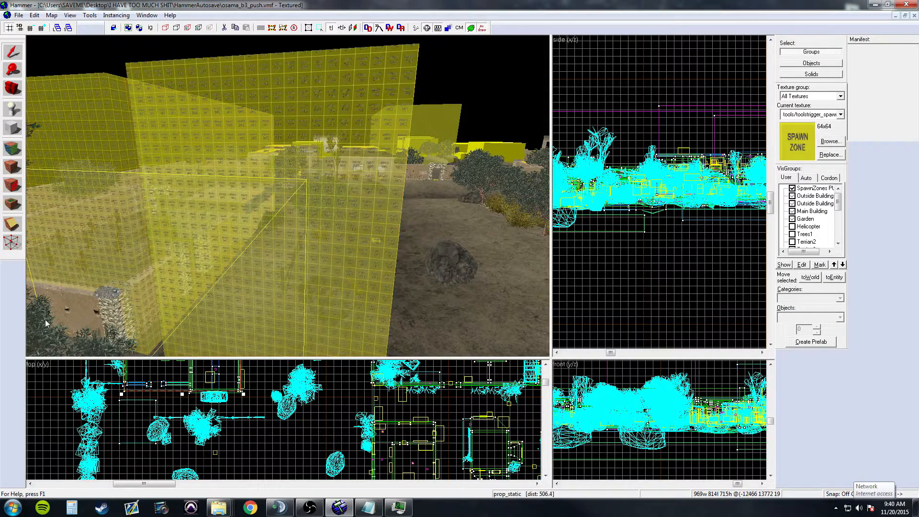
click(309, 197)
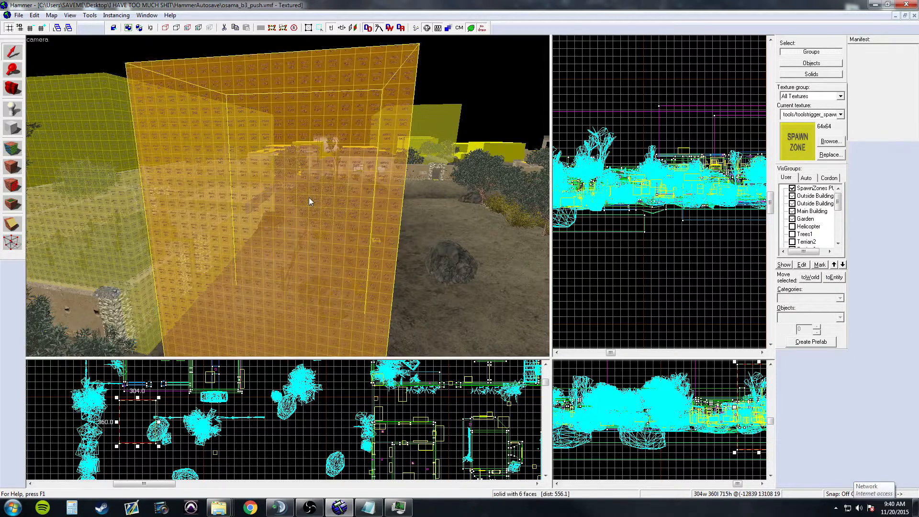
key(Delete)
Examine the class, name, team number and flags of the large spawn zone brush around the walled yard.
click(162, 162)
key(z)
key(w)
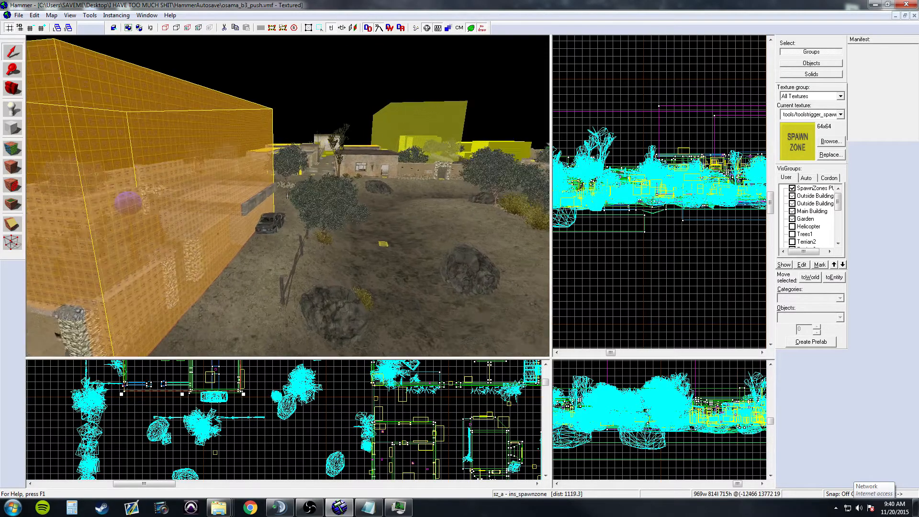
key(z)
double_click(298, 162)
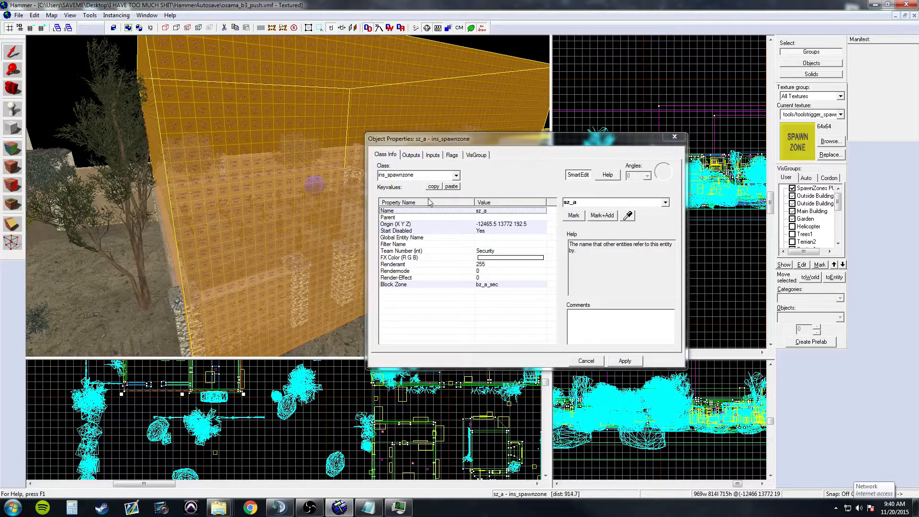
click(414, 175)
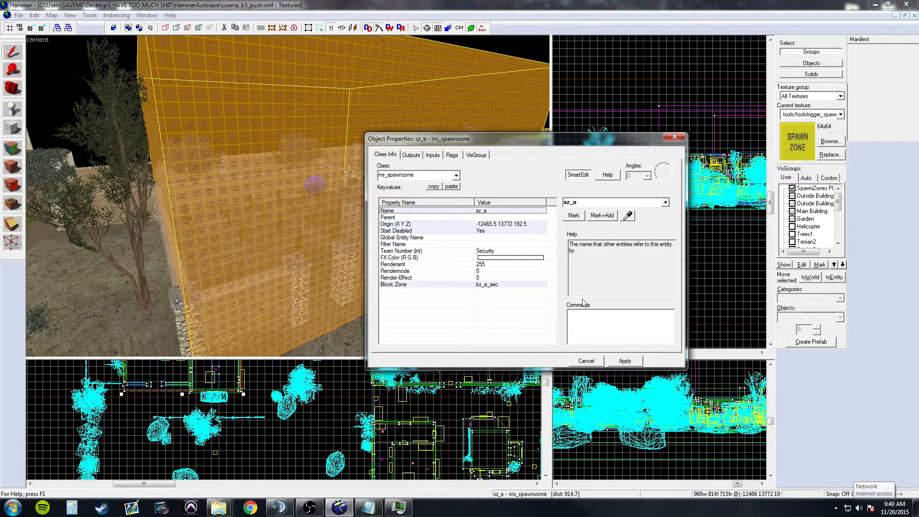
click(340, 186)
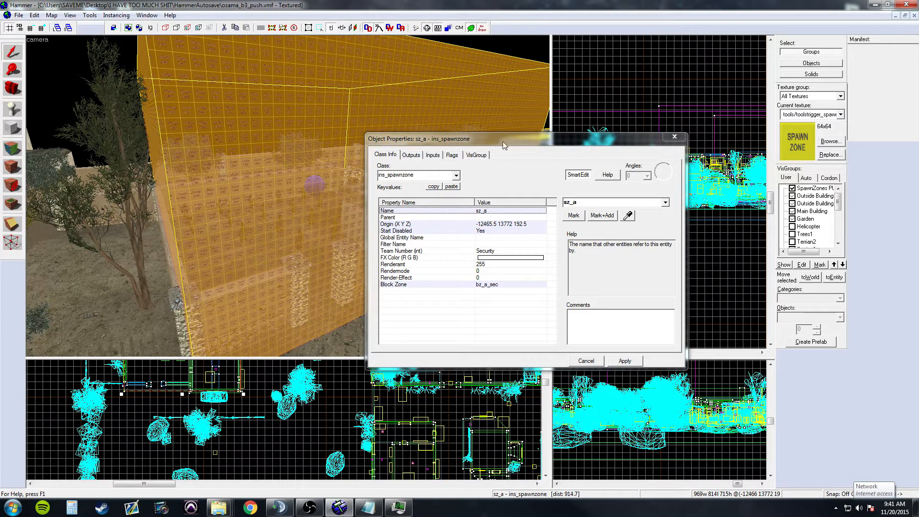
drag(502, 142, 534, 120)
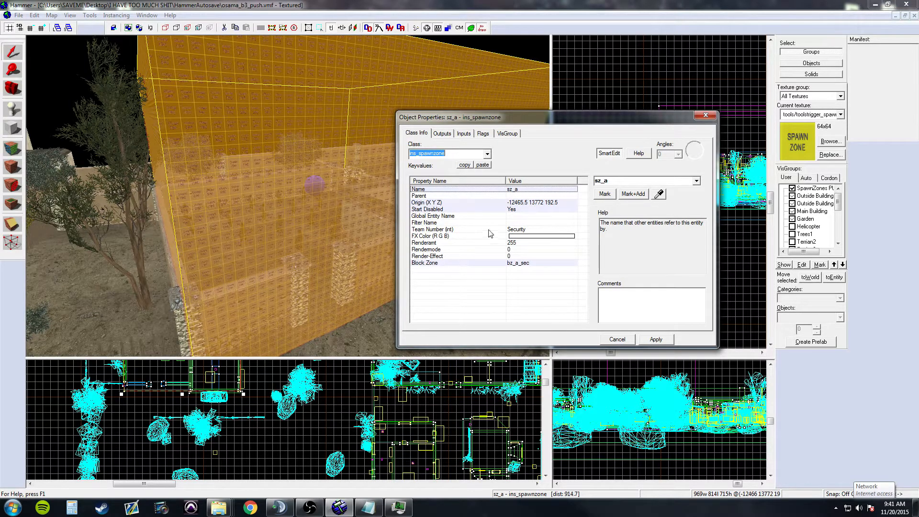
click(513, 231)
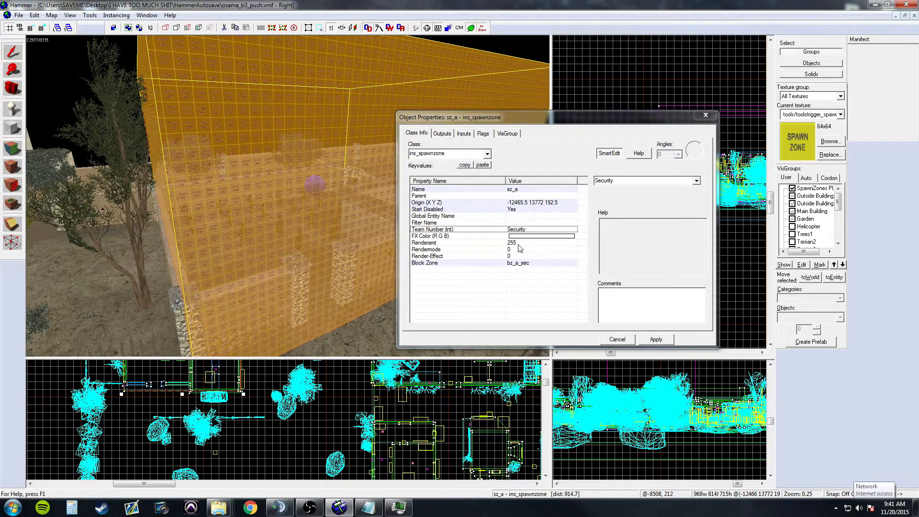
click(483, 134)
click(713, 119)
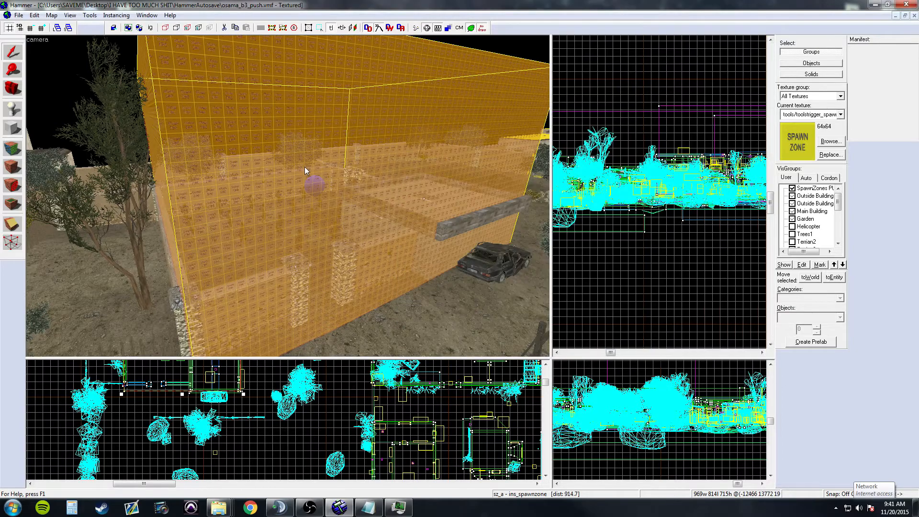
Place an ins_spawnpoint entity on the ground in front of the existing soldiers, at about -12733, 13692, 34.
scroll(304, 167, up, 5)
scroll(287, 195, up, 8)
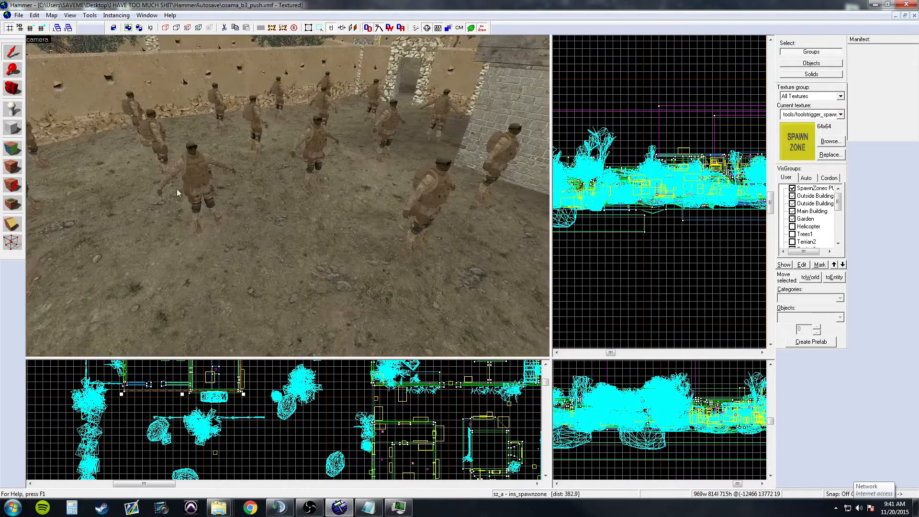
click(13, 110)
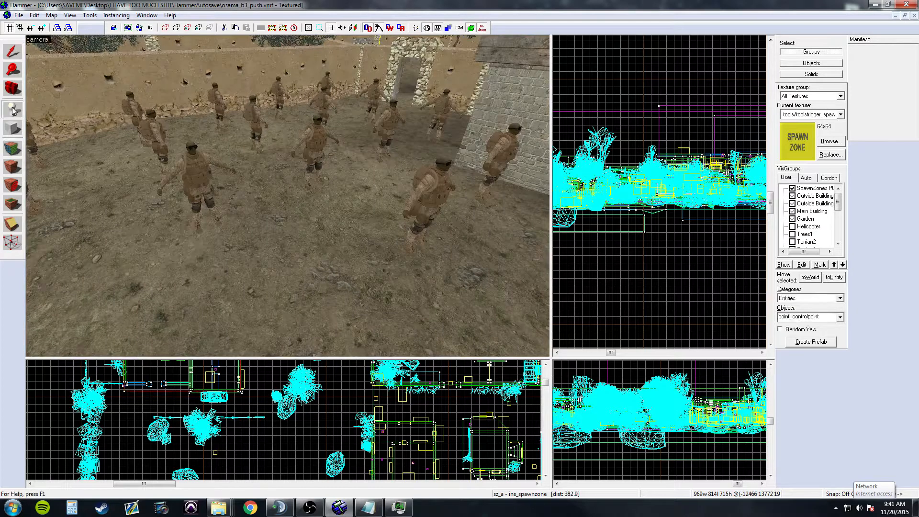
click(684, 150)
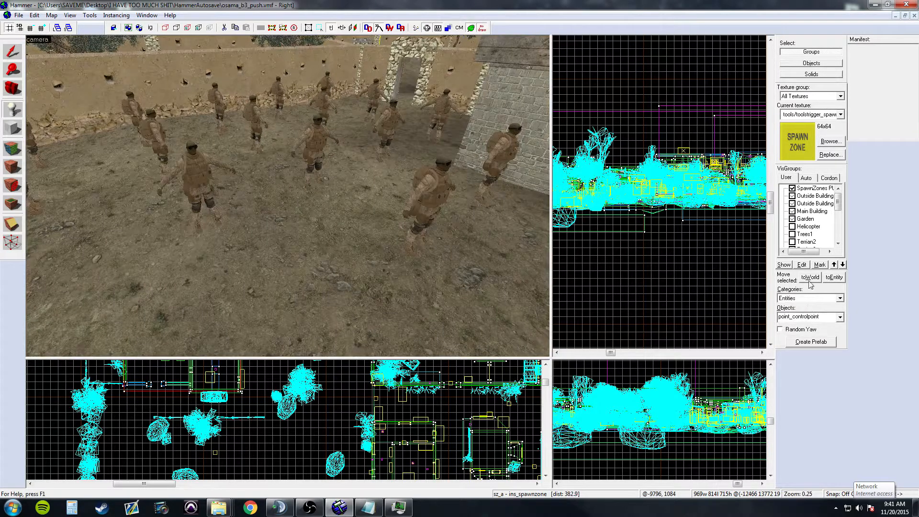
click(822, 314)
text(spawn)
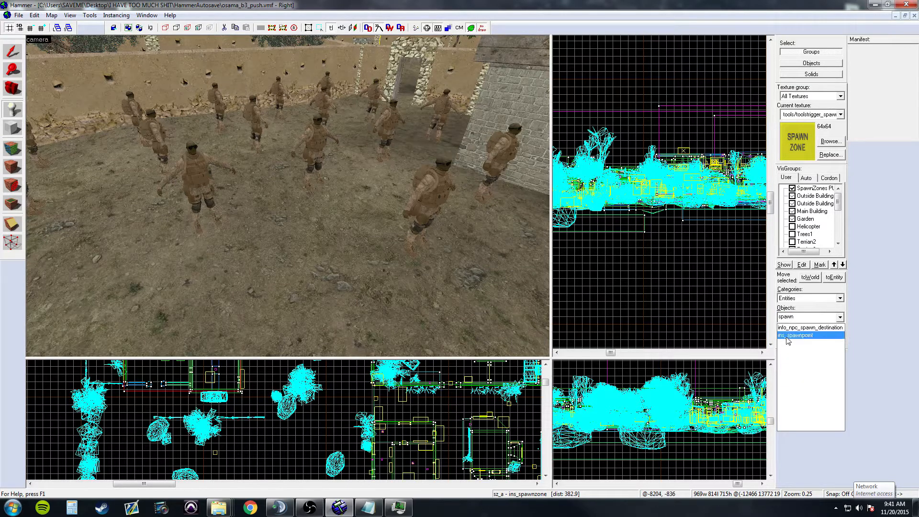
click(787, 335)
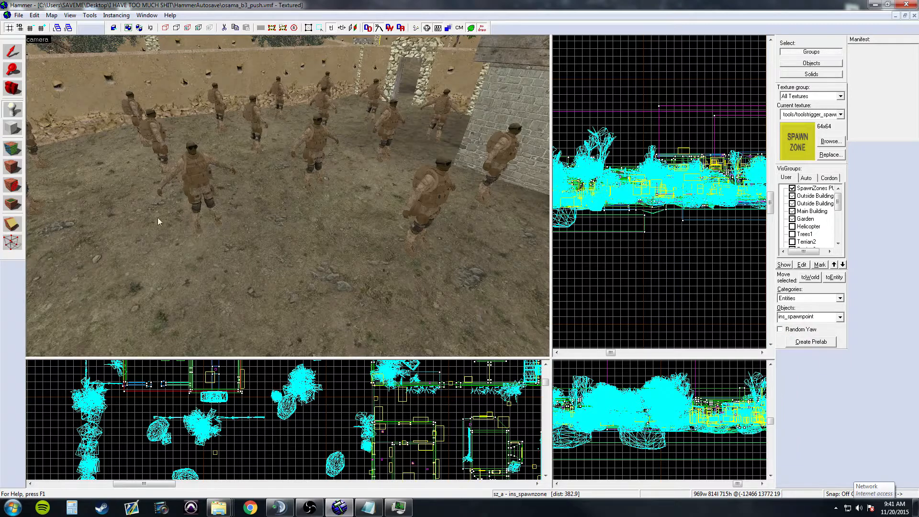
click(246, 292)
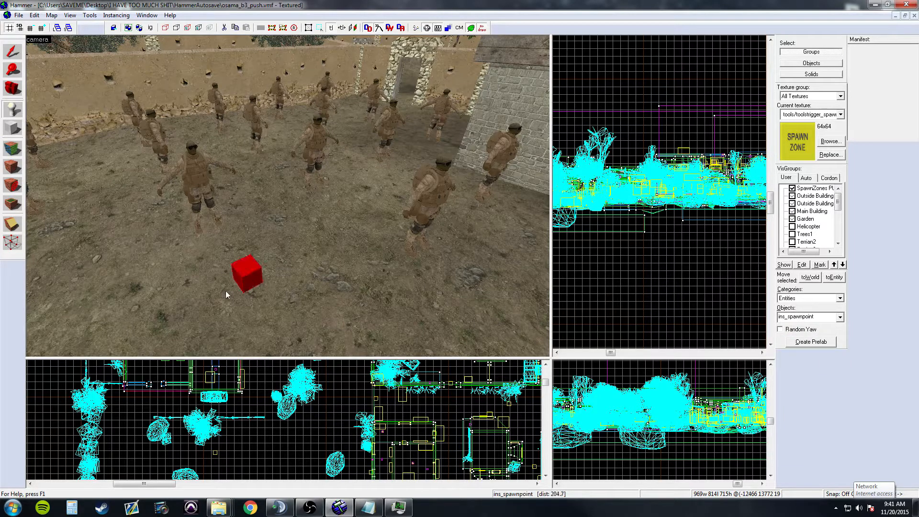
Set the new spawn point's world model to models/characters/security_heavy.mdl and apply it.
key(z)
key(w)
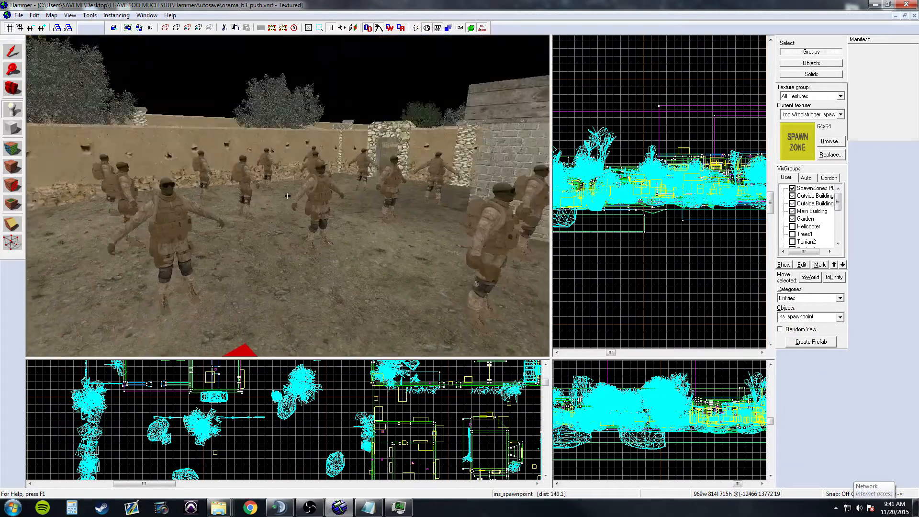
key(z)
click(12, 52)
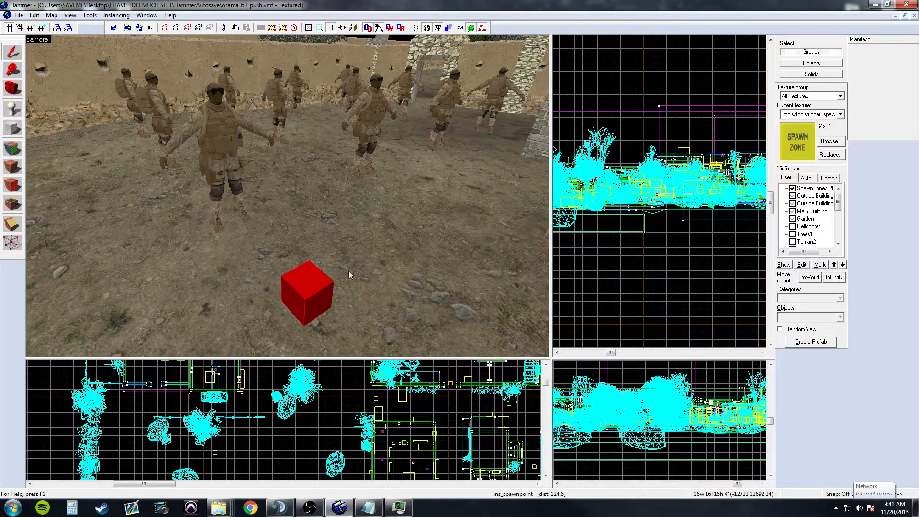
double_click(308, 291)
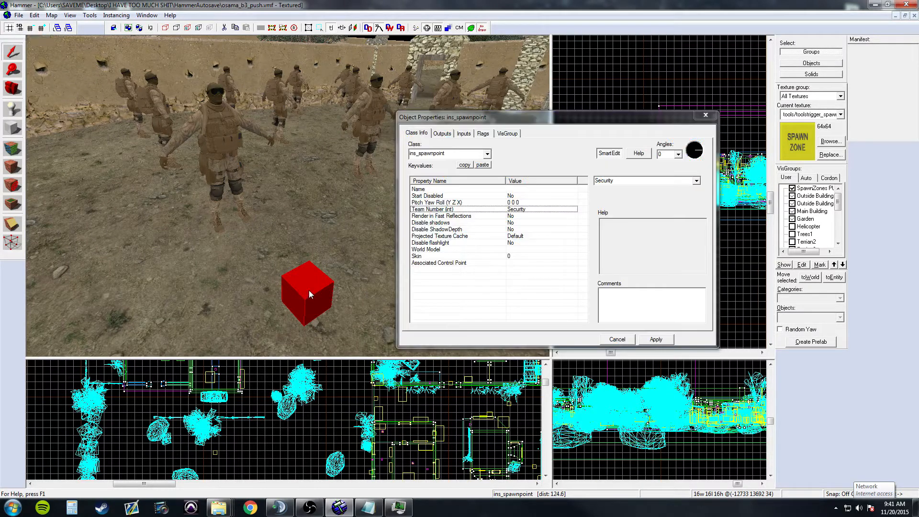
click(415, 250)
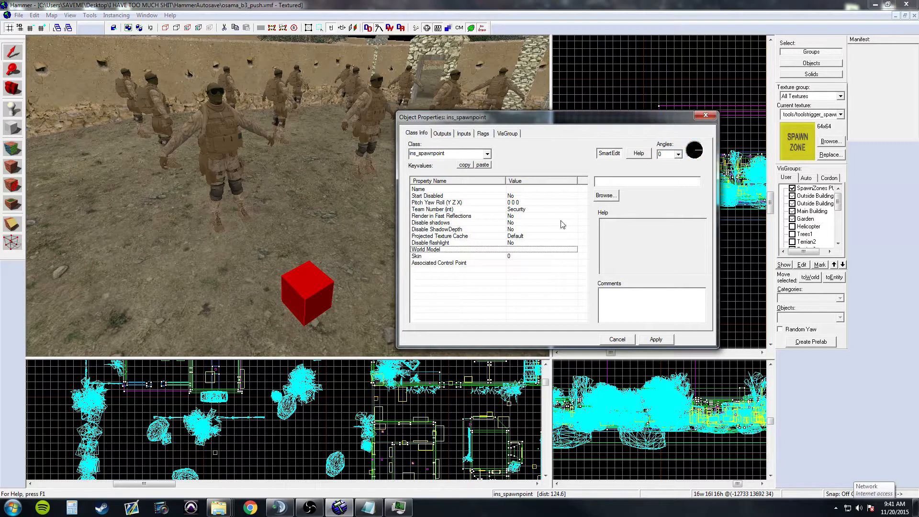
click(606, 196)
click(228, 303)
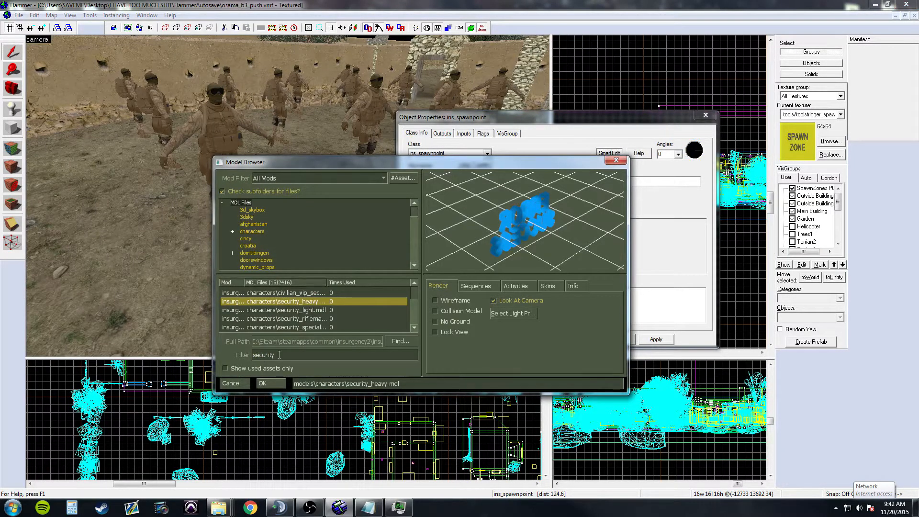
click(307, 310)
click(302, 300)
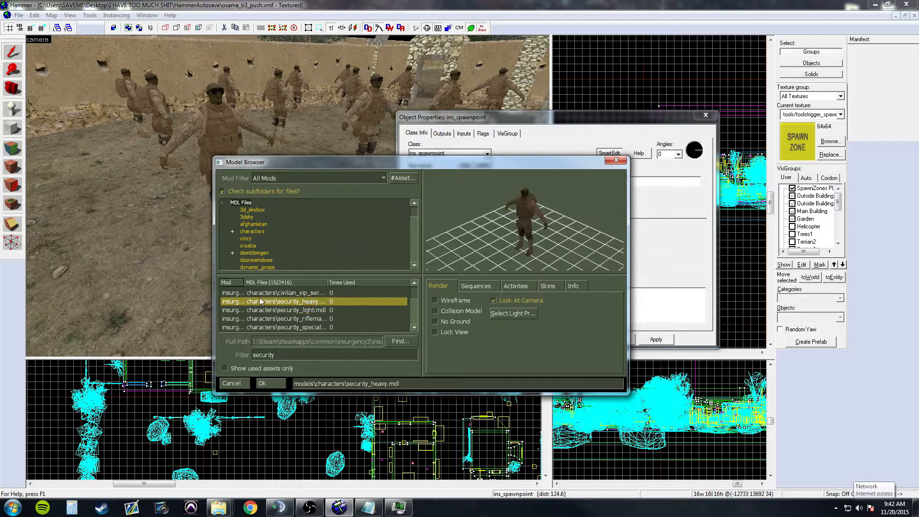
click(264, 384)
click(644, 338)
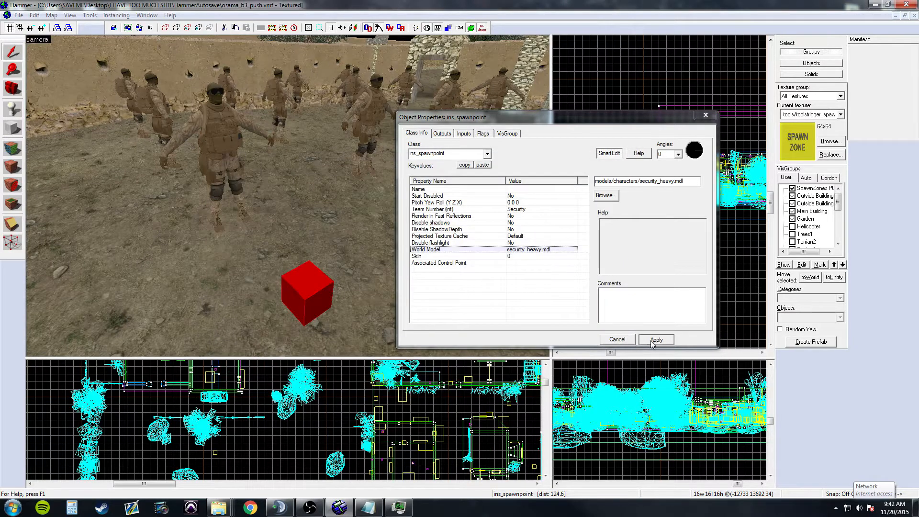
Check the new spawn point's soldier model in the yard, close its properties and delete this example entity.
key(z)
key(a)
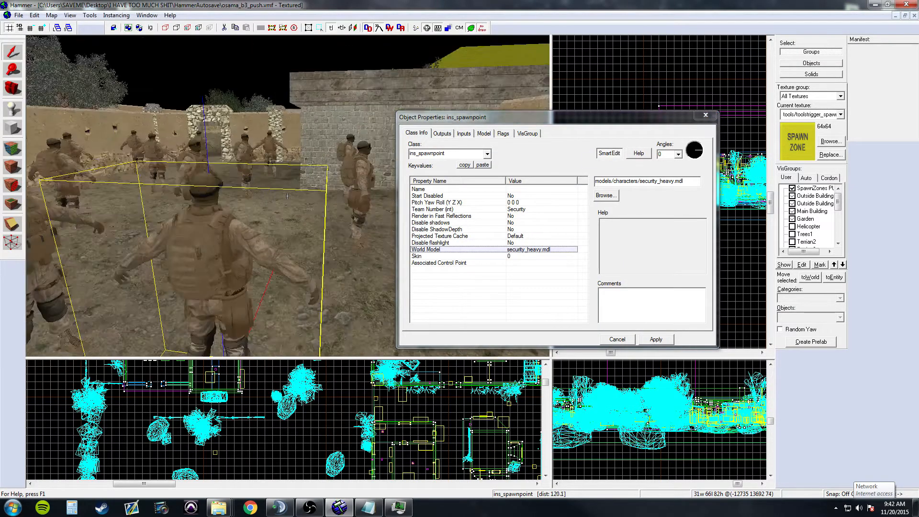
key(z)
key(z)
key(d)
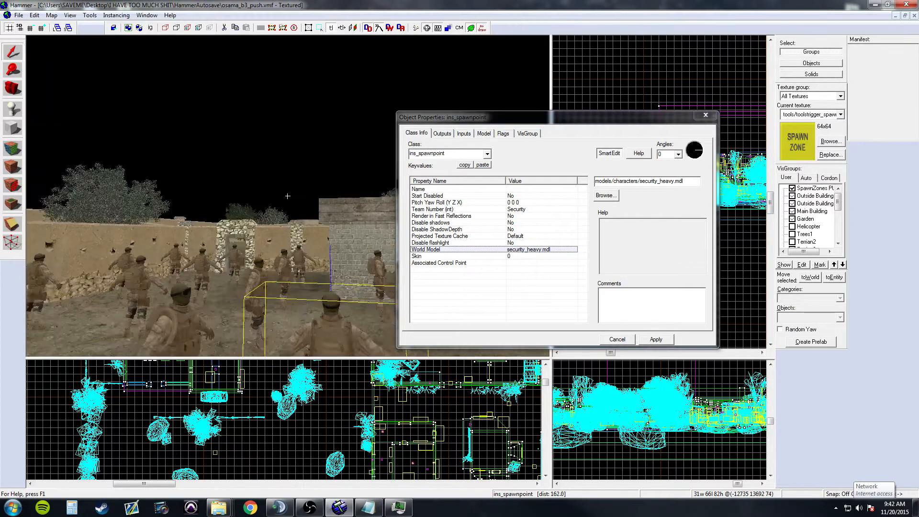
key(z)
click(705, 115)
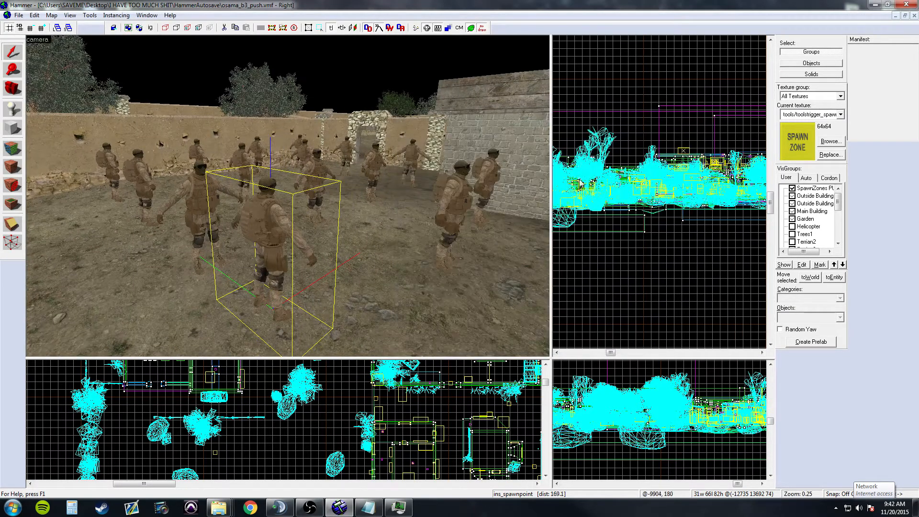
click(322, 211)
Examine the name, Start Disabled, team number, associated control point and flags of the existing front-row spawn point.
click(212, 187)
key(alt+Return)
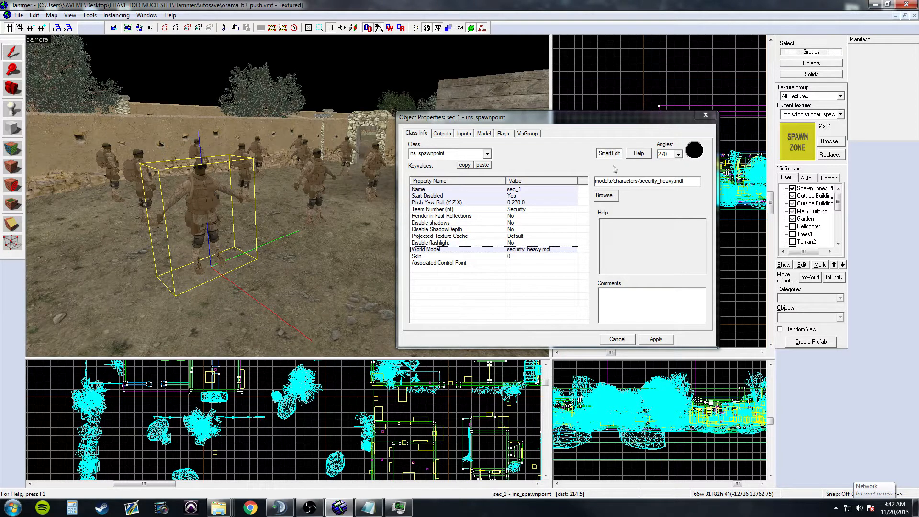
click(512, 191)
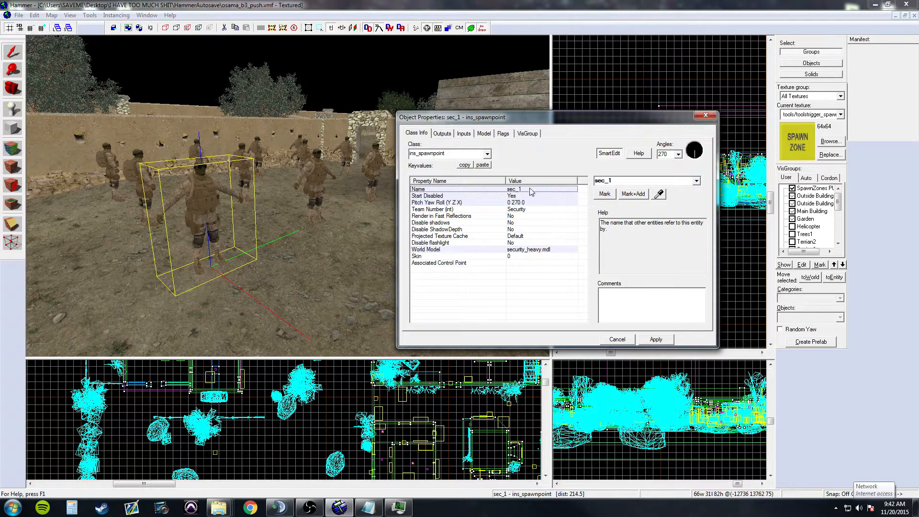
click(504, 196)
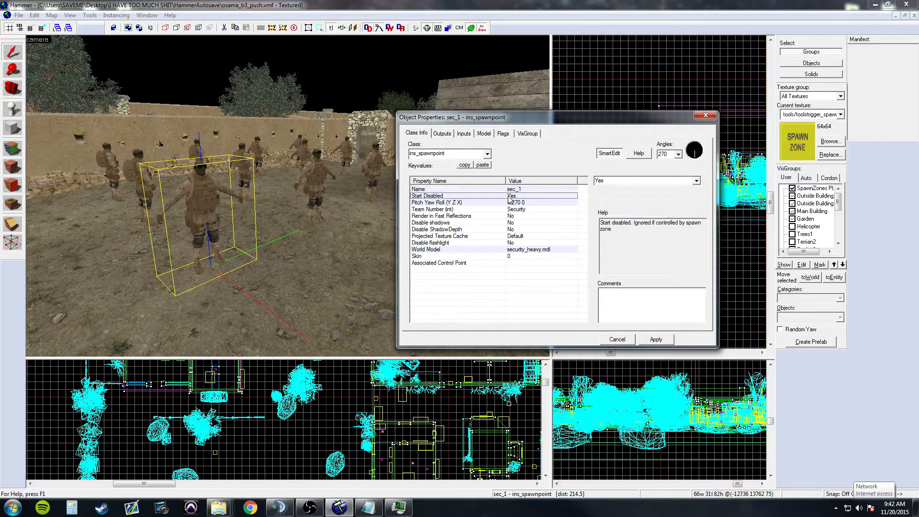
click(531, 210)
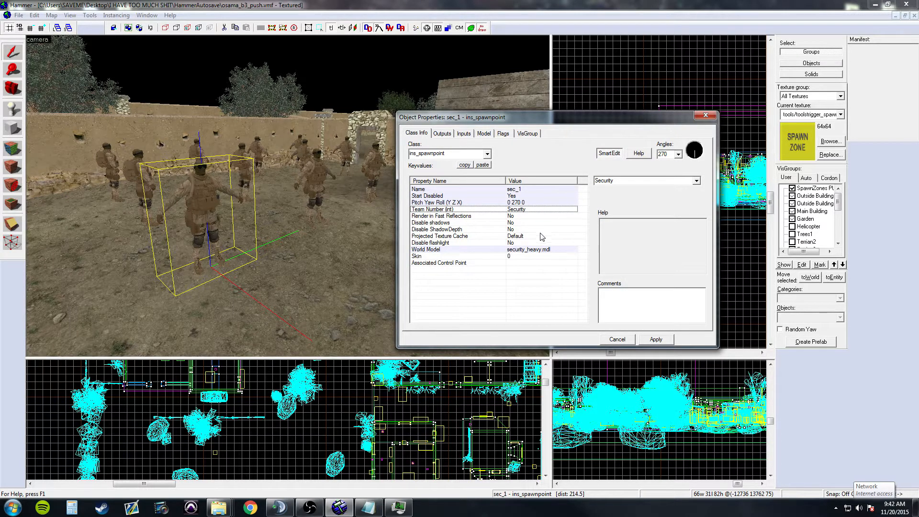
click(438, 263)
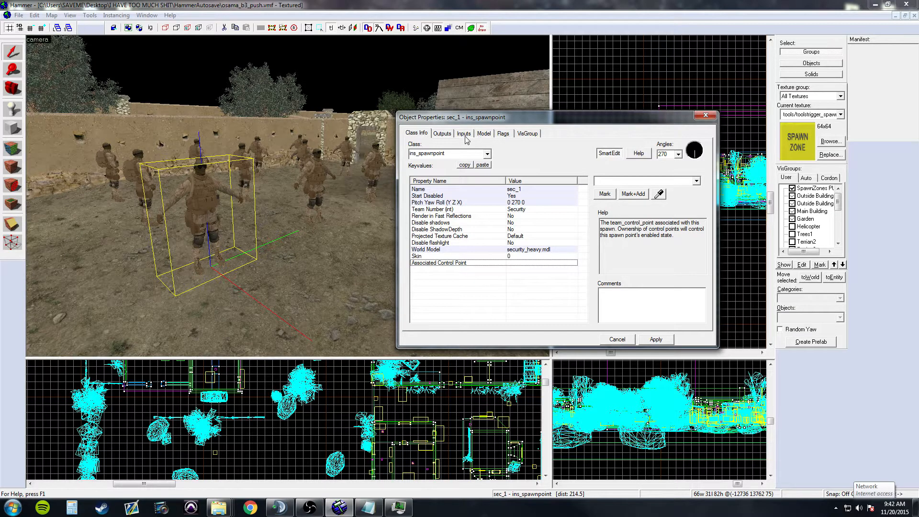
click(499, 134)
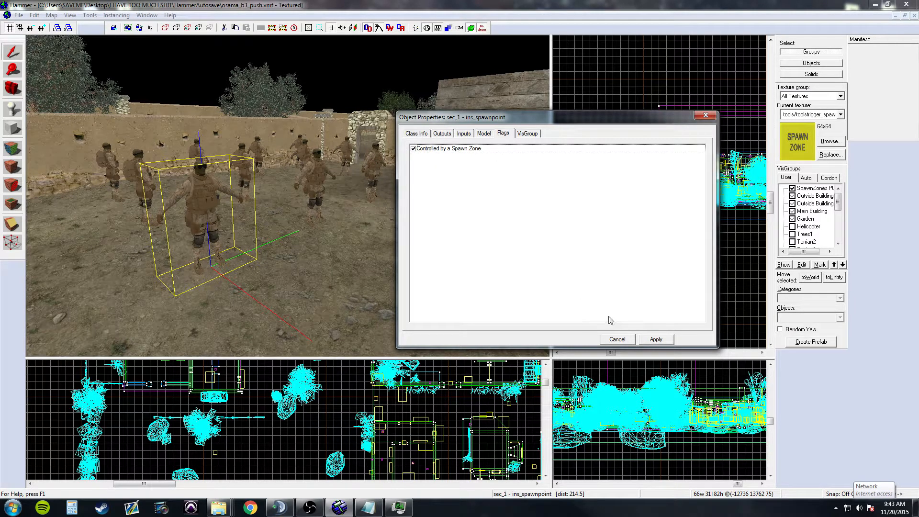
click(410, 134)
click(705, 116)
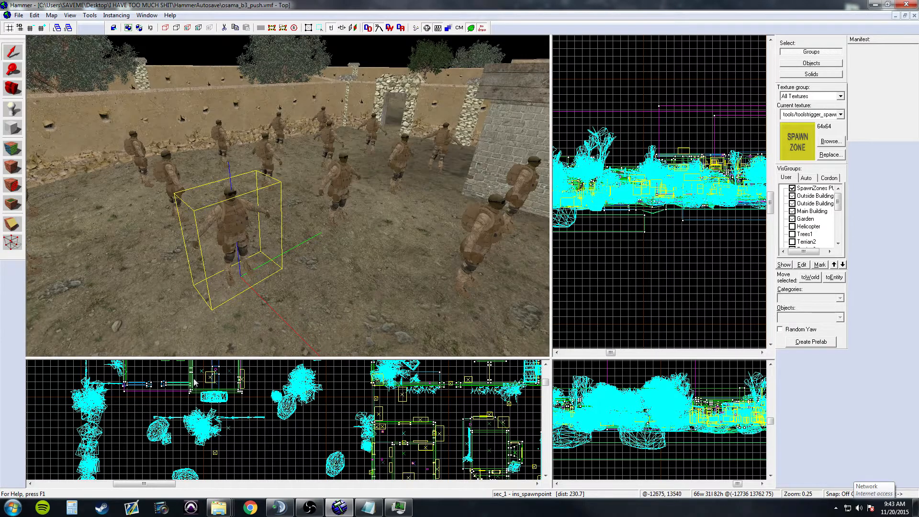
Duplicate the front-row spawn point about 100 units sideways to extend the row, and delete the copy.
scroll(153, 379, up, 3)
scroll(149, 402, up, 9)
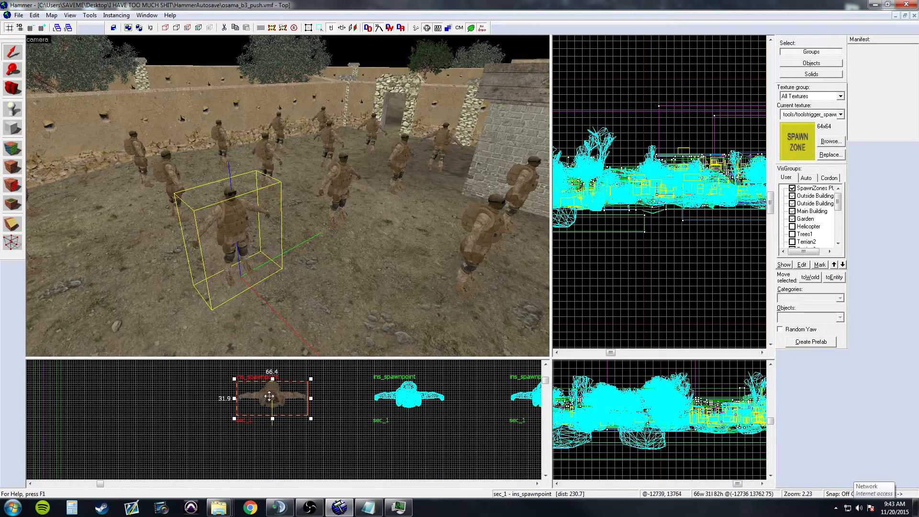
drag(269, 396, 162, 399)
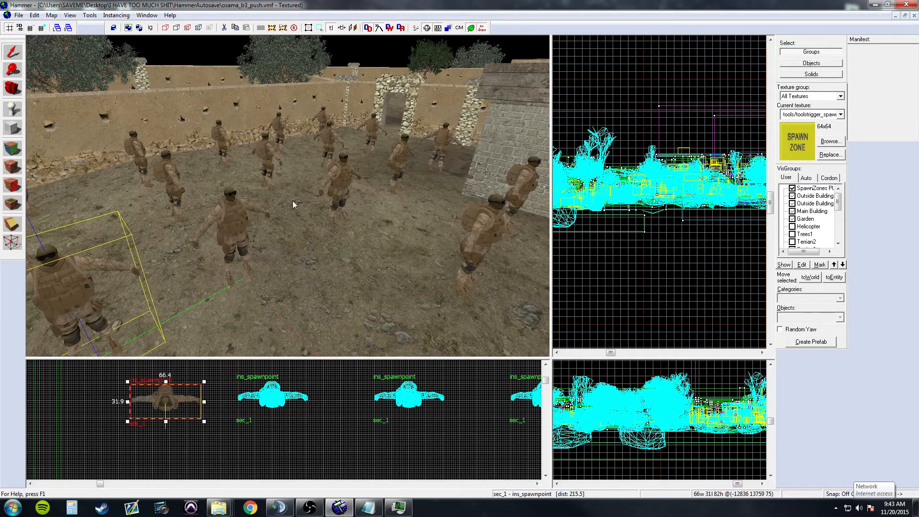
key(z)
key(z)
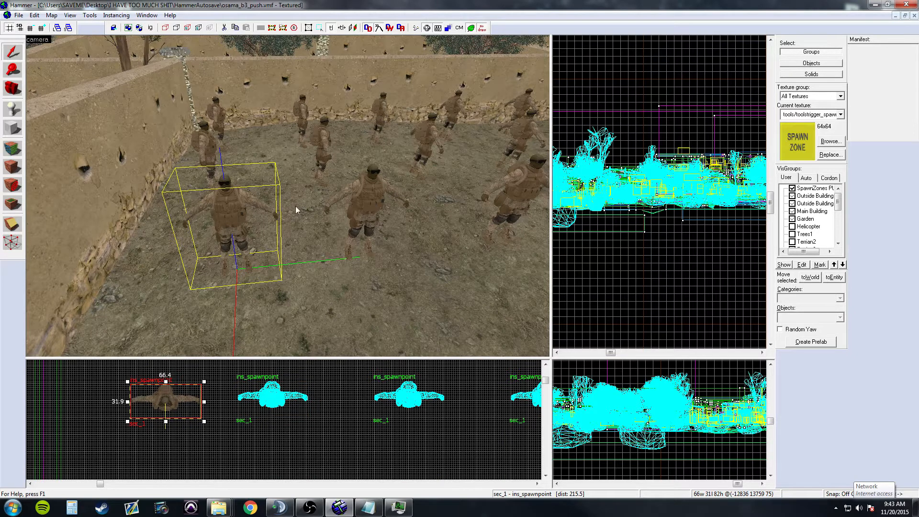
key(Escape)
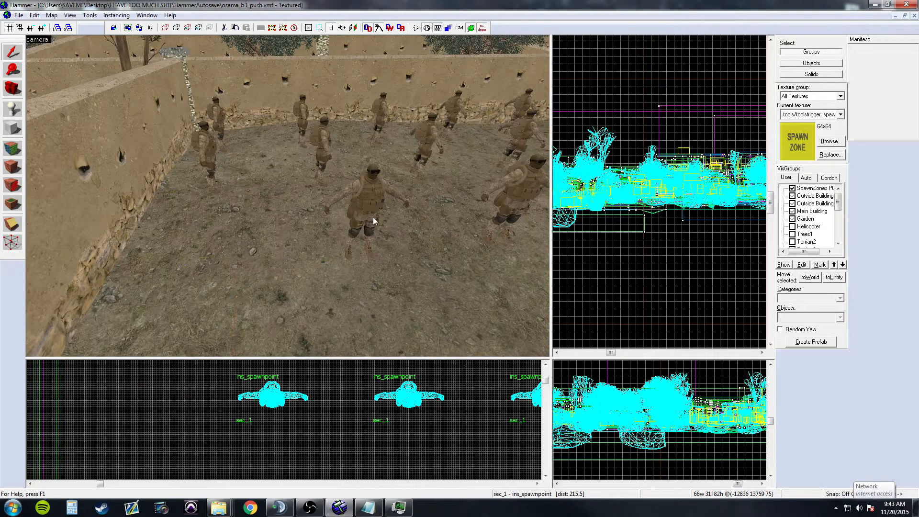
Mark all spawn points named sec_1 from the front-row soldier's properties and check their shared Start Disabled setting and placement.
key(z)
key(z)
double_click(297, 194)
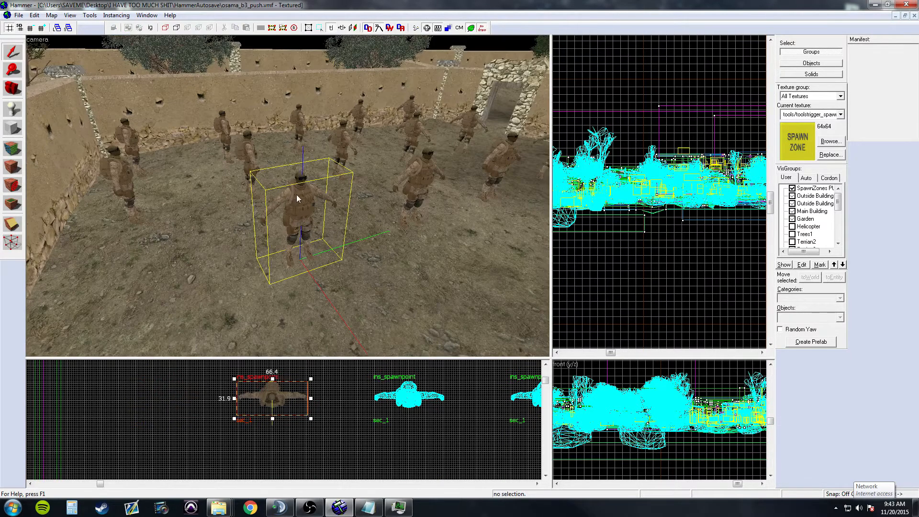
click(436, 188)
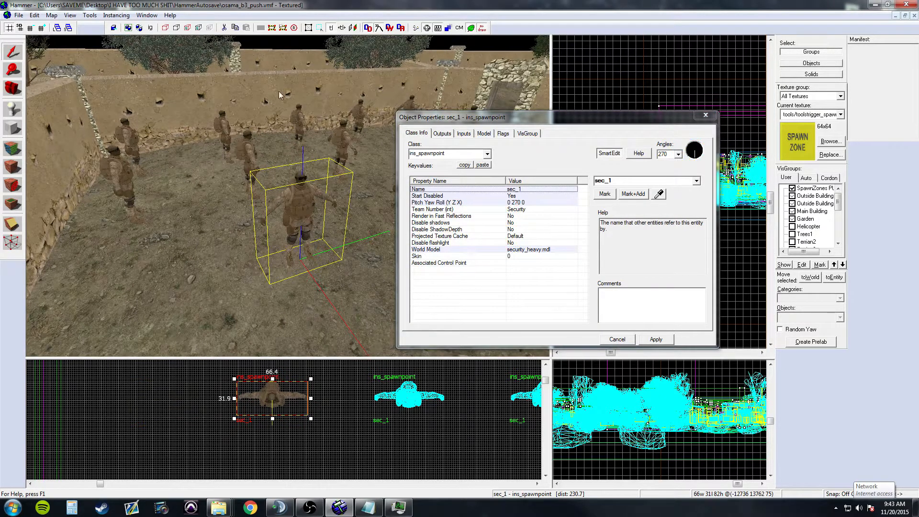
click(604, 194)
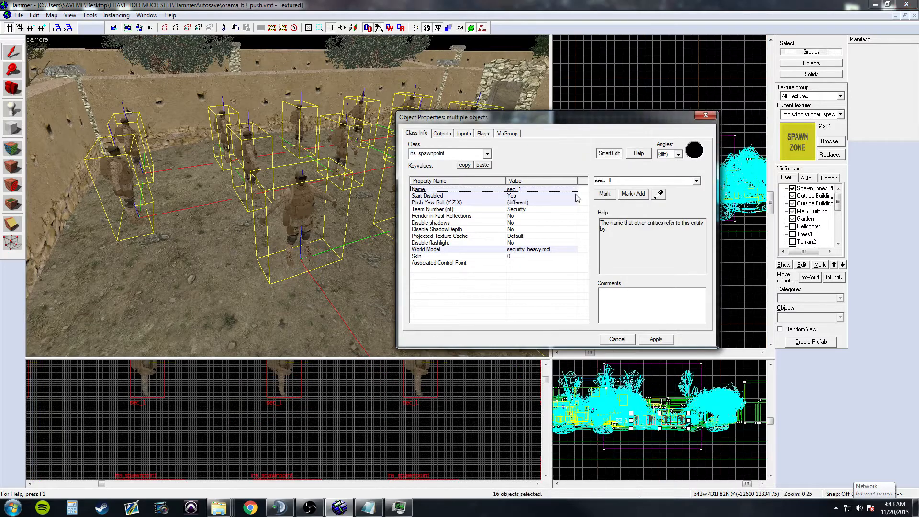
key(z)
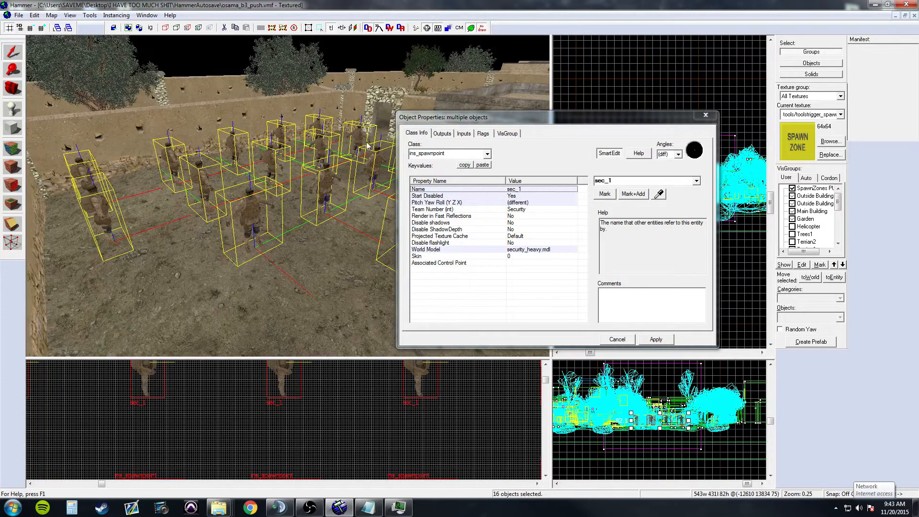
click(522, 196)
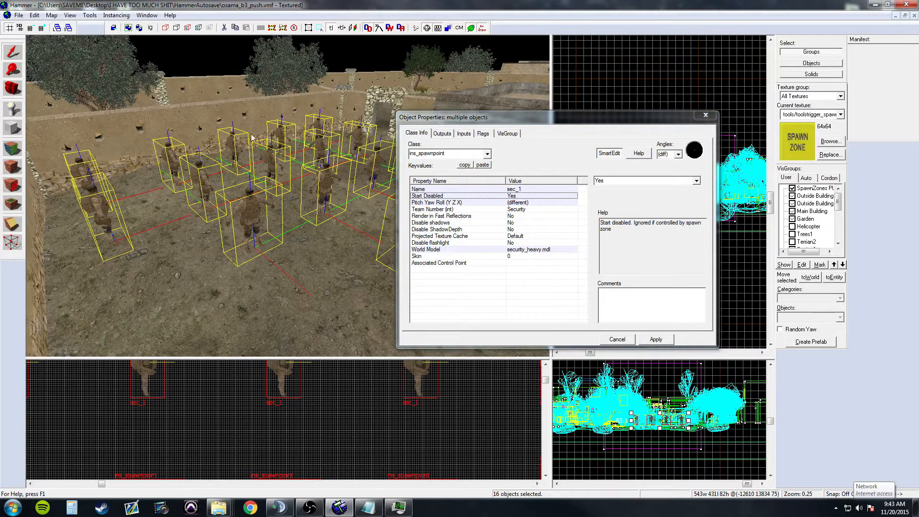
click(706, 115)
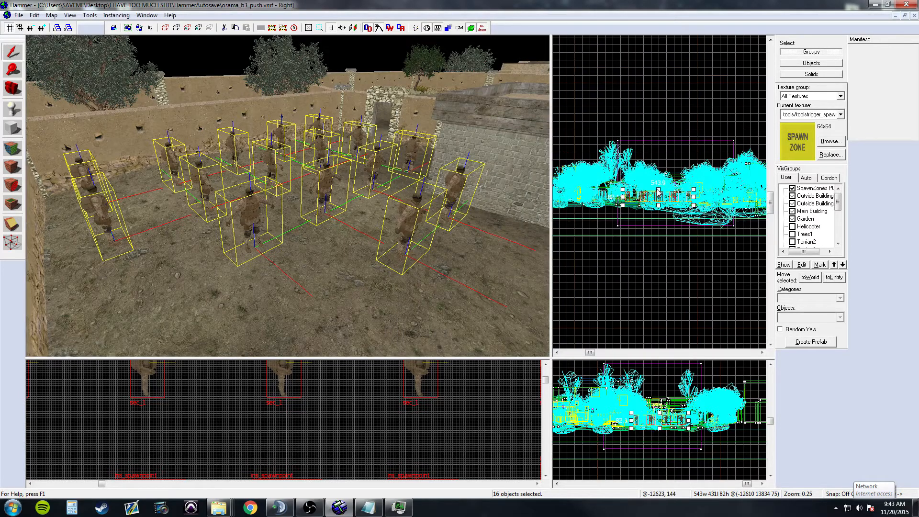
scroll(657, 199, up, 7)
scroll(658, 199, up, 3)
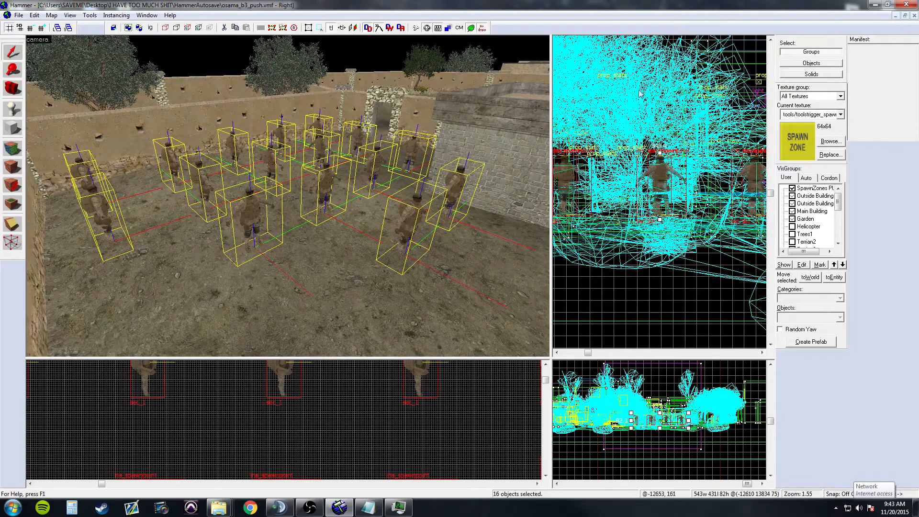
Clear the selection, survey the spawn zones across the map and select the one enclosing the distant walled building compound.
key(Escape)
key(z)
key(s)
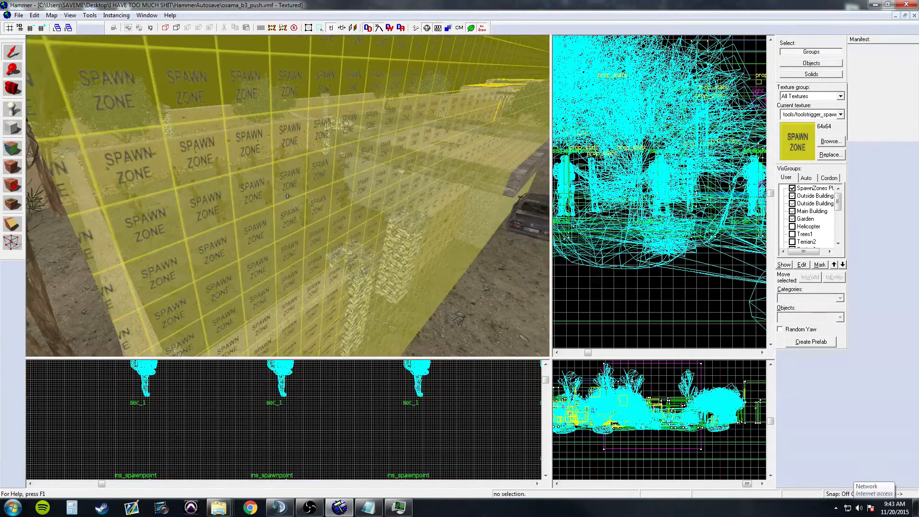
key(z)
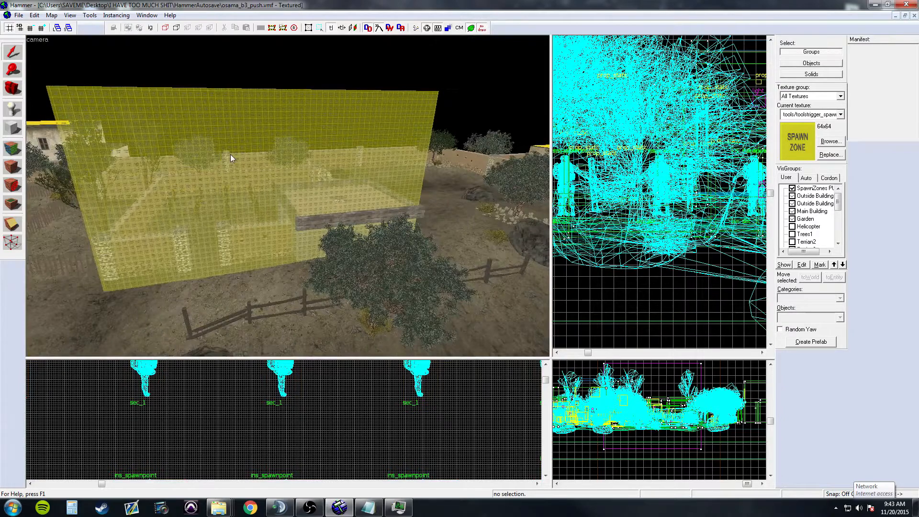
key(z)
key(s)
key(w)
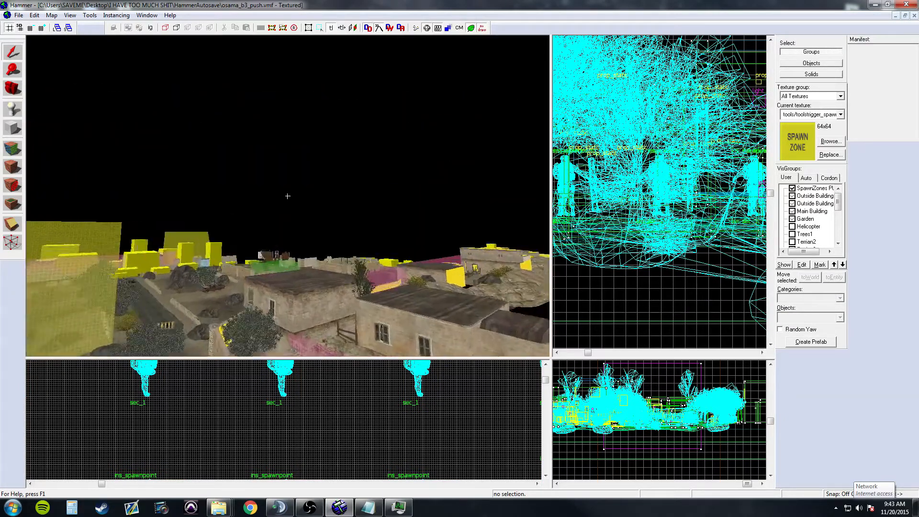
key(w)
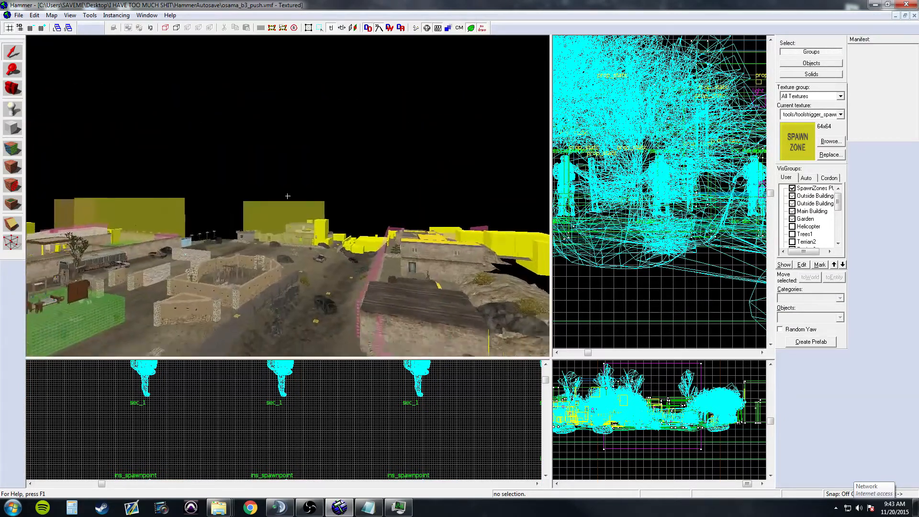
key(w)
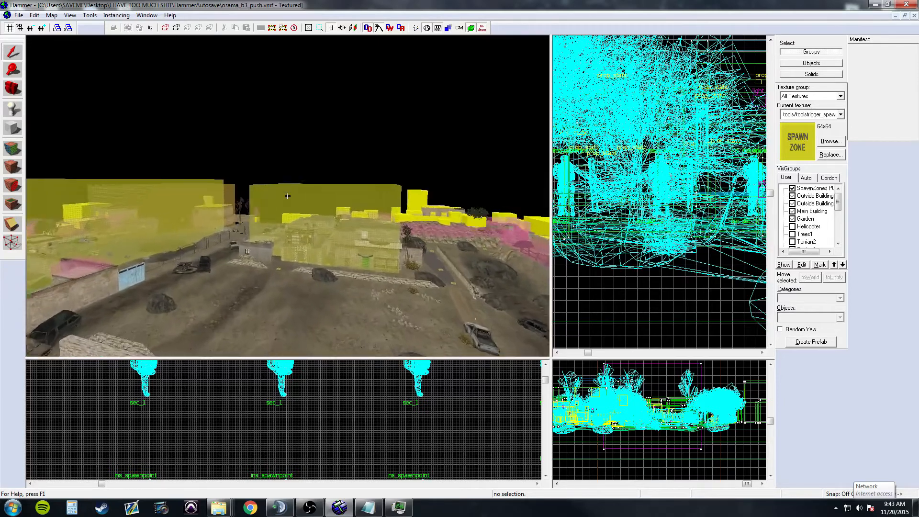
key(w)
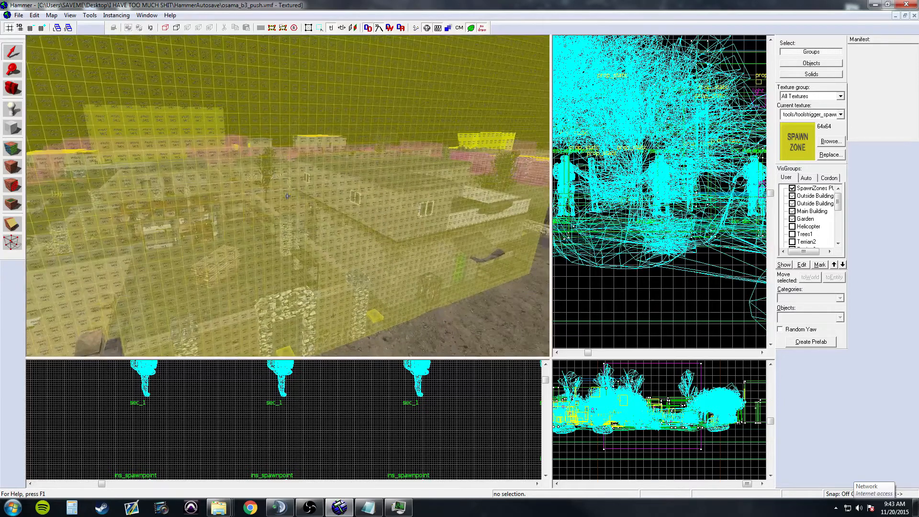
click(288, 194)
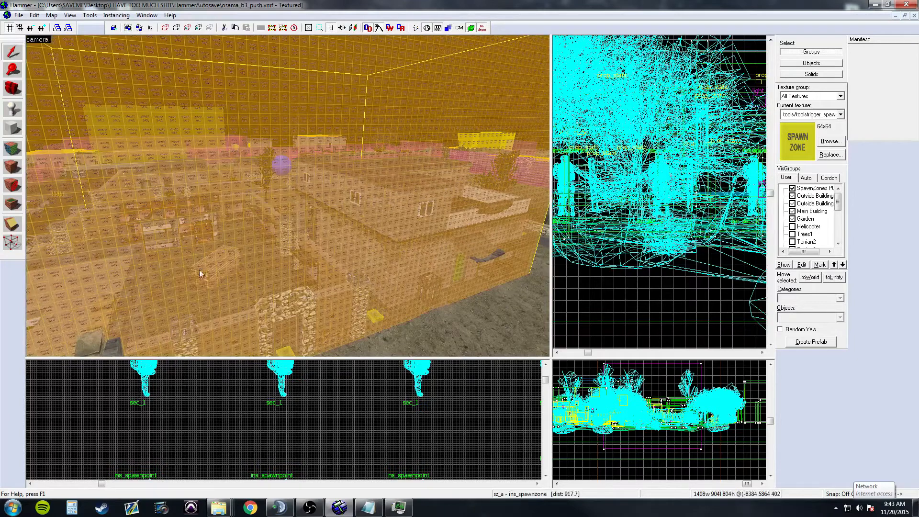
Examine the control point, name, Start Disabled, team number and block zone settings of the spawn zone around the walled building compound.
key(s)
key(alt+Return)
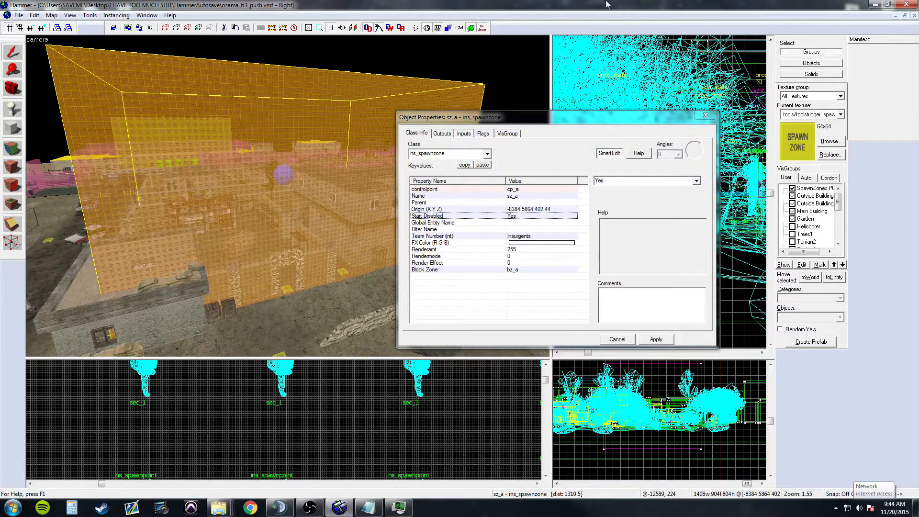
click(705, 115)
scroll(287, 196, up, 5)
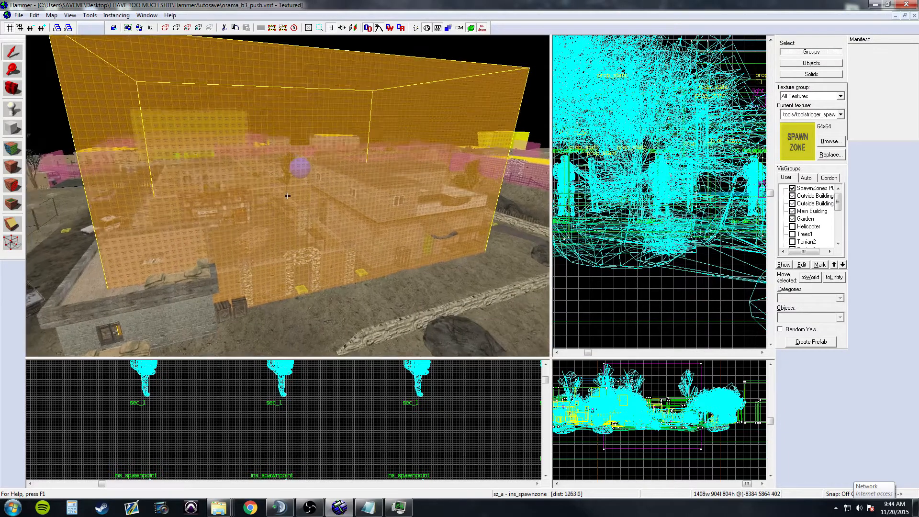
Select the nearer insurgent spawn point beside the lumber stack inside the compound and check its properties.
key(w)
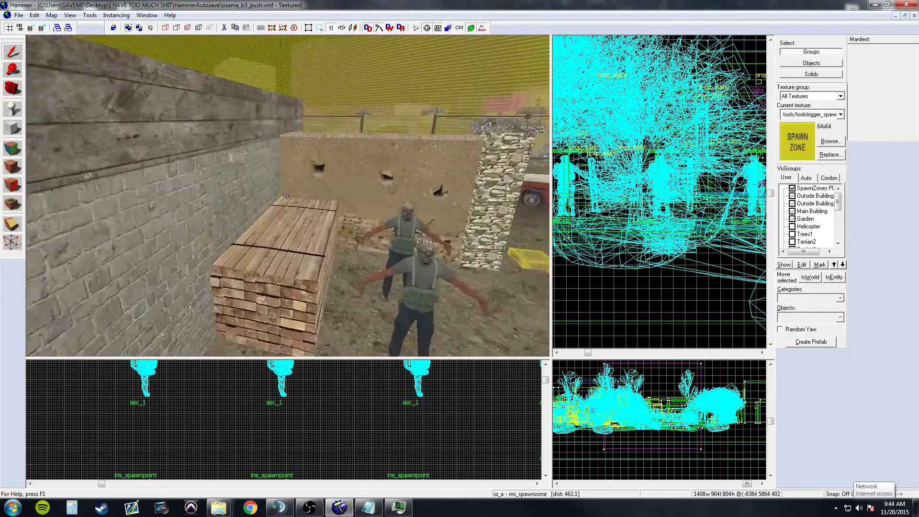
key(z)
click(318, 183)
key(z)
key(w)
key(z)
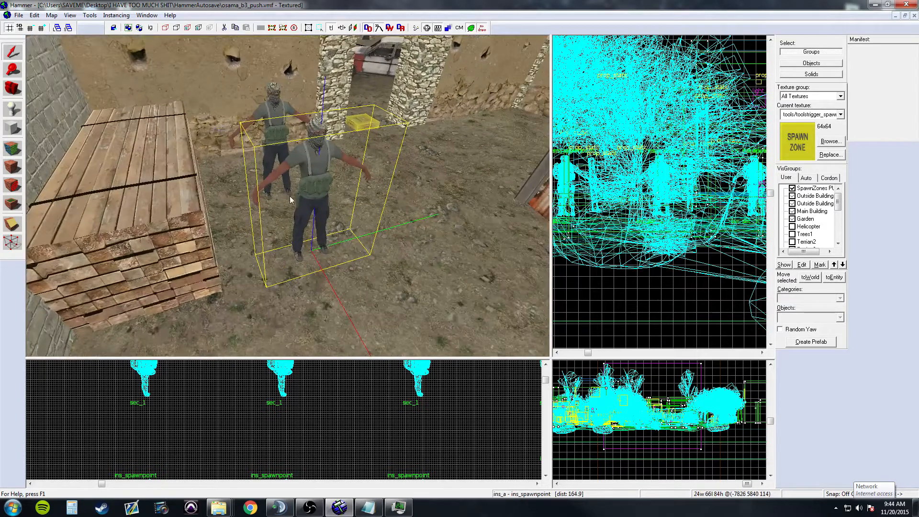
double_click(314, 176)
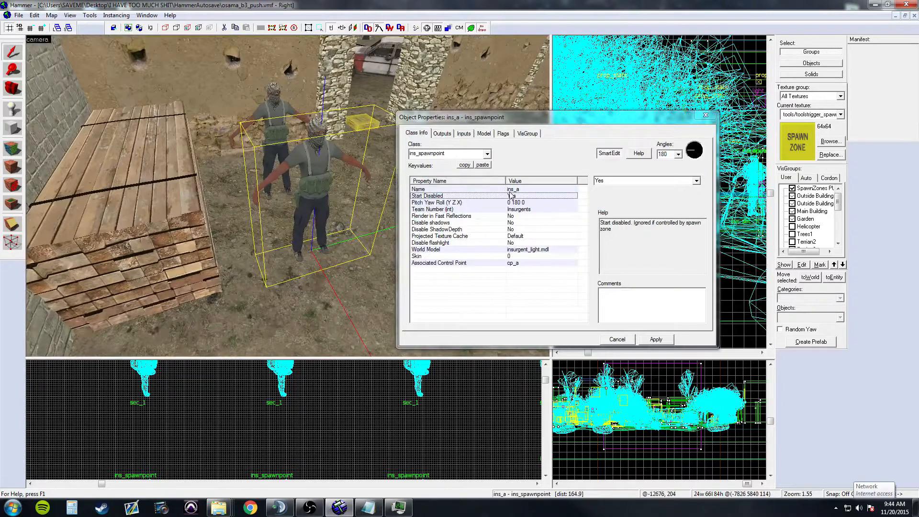
Mark all spawn points named ins_a from the insurgent's properties, check their shared settings and clear the selection.
click(549, 189)
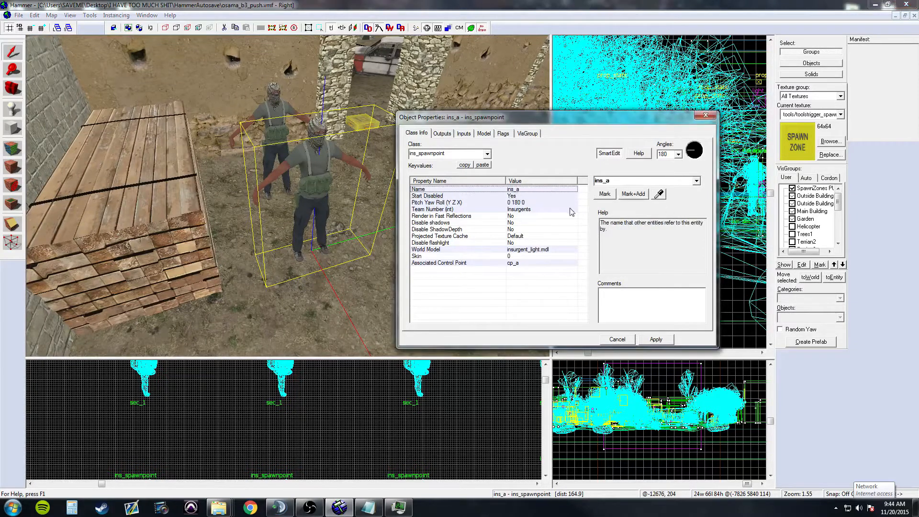
click(600, 193)
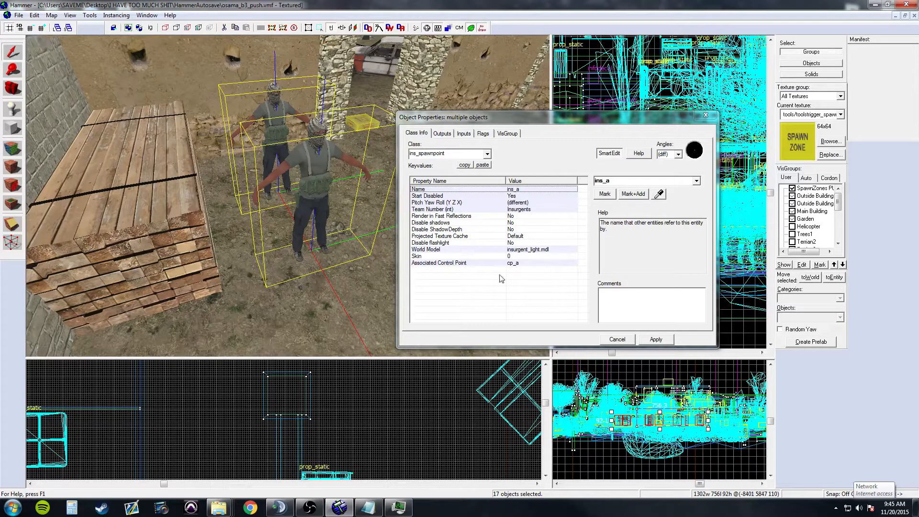
click(628, 342)
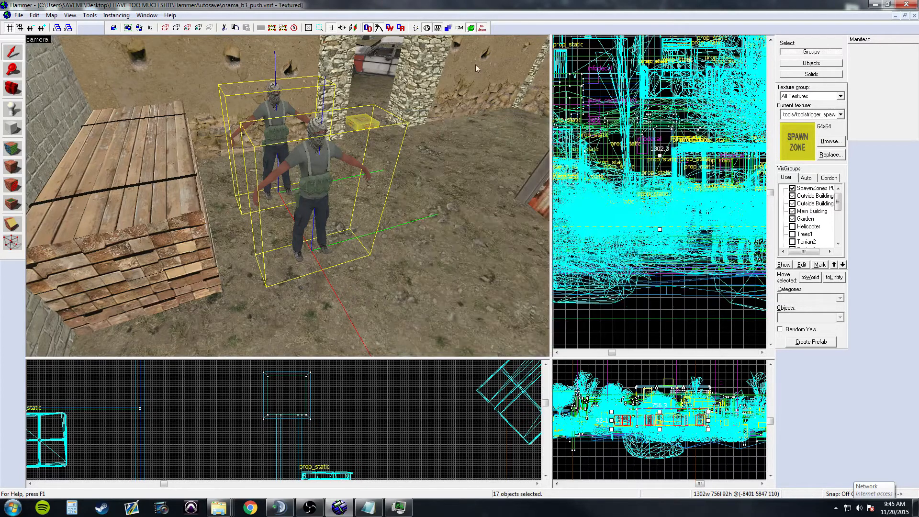
key(Escape)
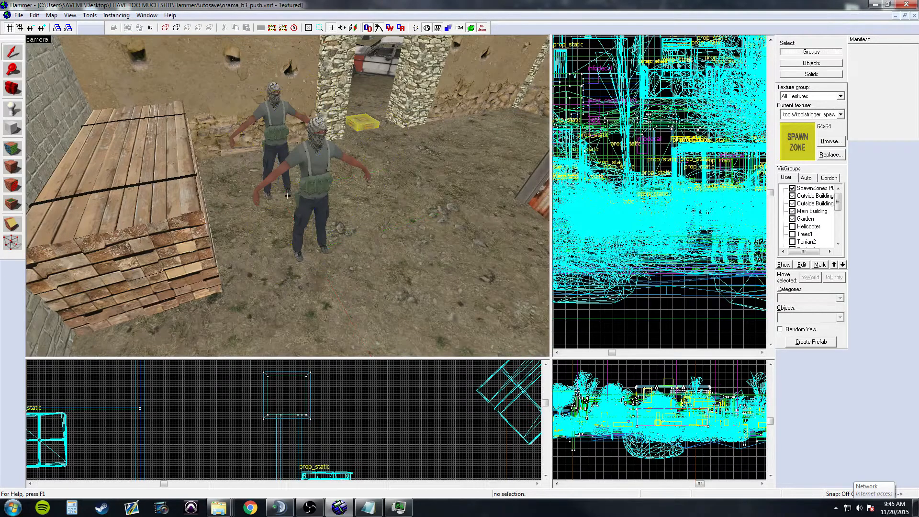
Locate the green capture area around the furnished ruin, select it and center the 2D views on it.
key(z)
key(s)
key(w)
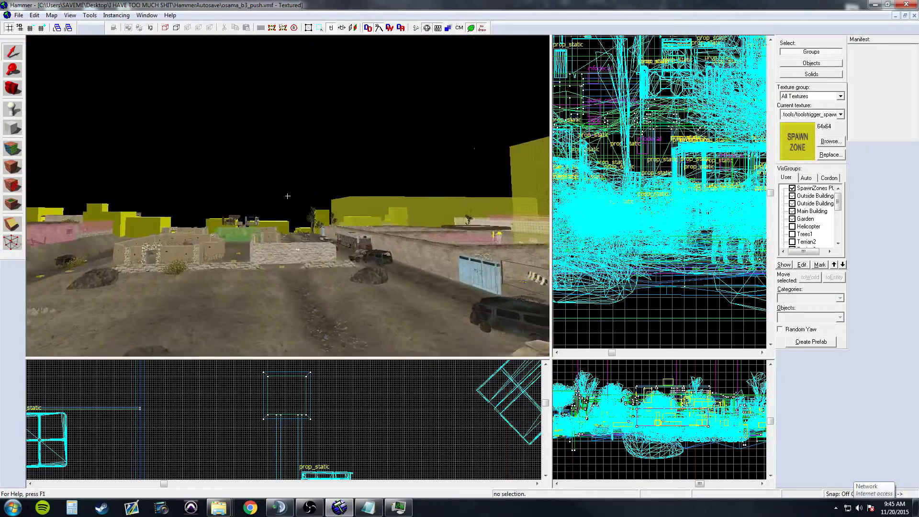
key(w)
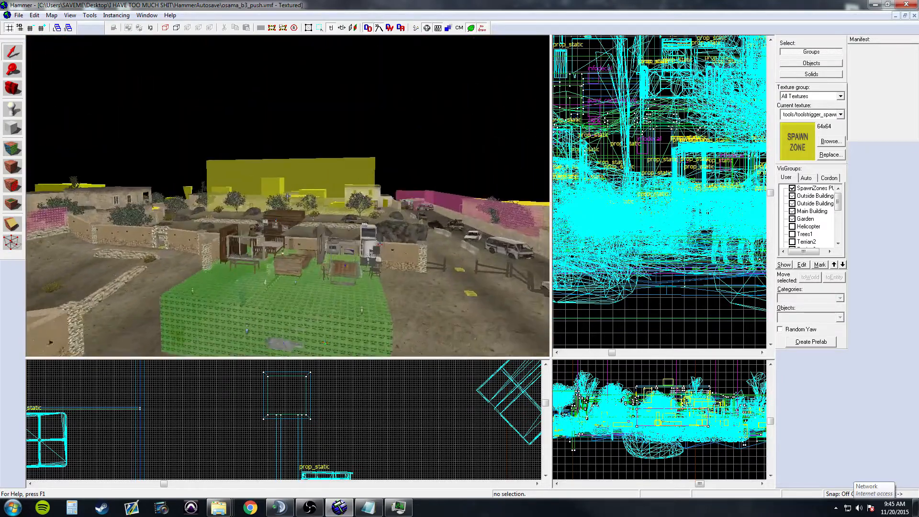
key(d)
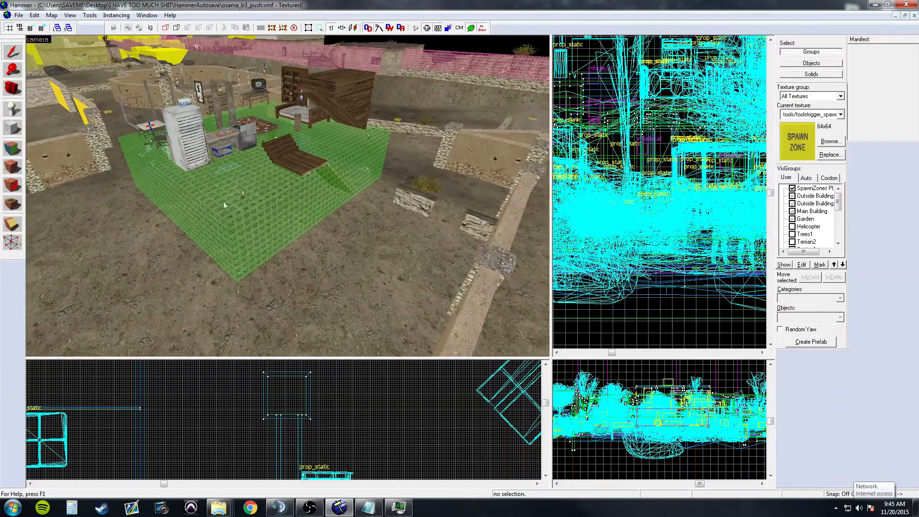
key(s)
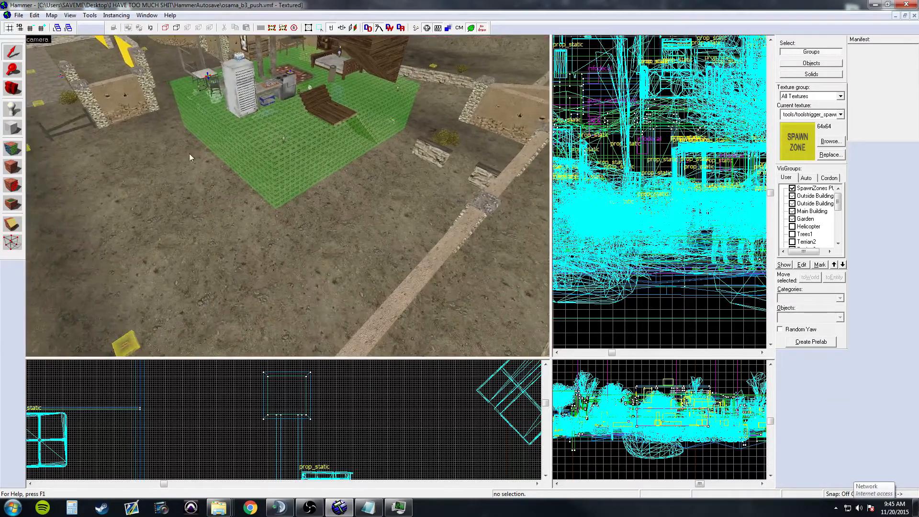
click(13, 129)
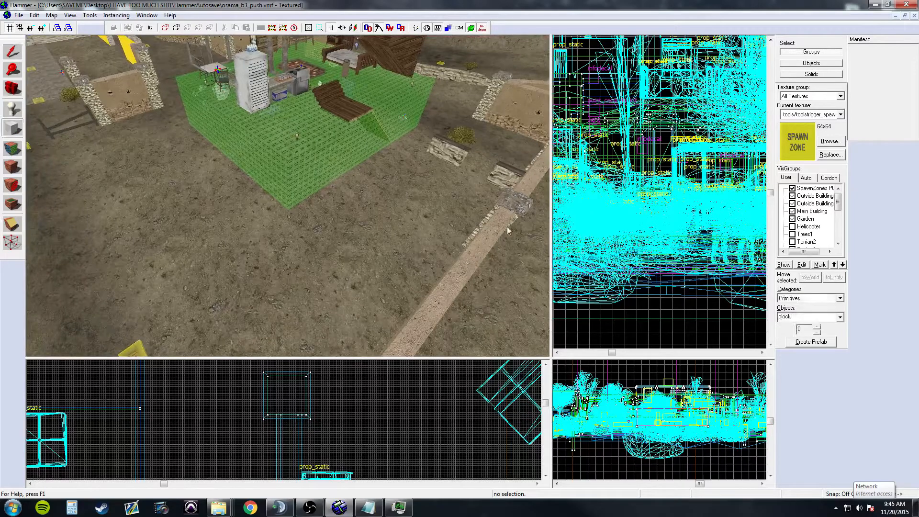
scroll(271, 422, down, 3)
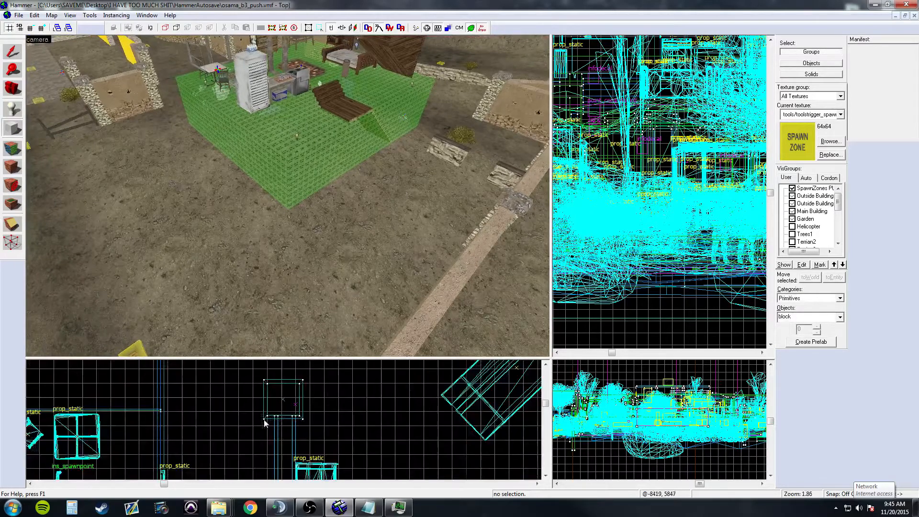
scroll(271, 422, down, 3)
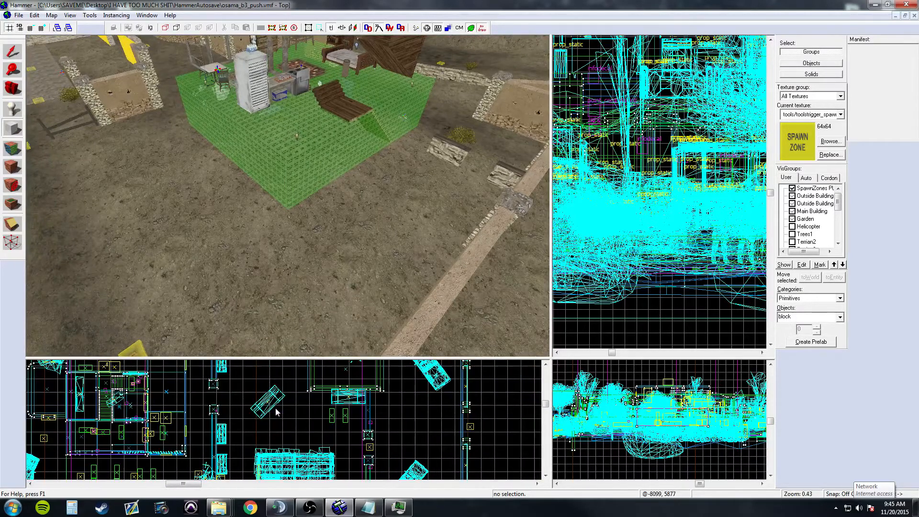
key(shift+s)
click(322, 152)
key(ctrl+e)
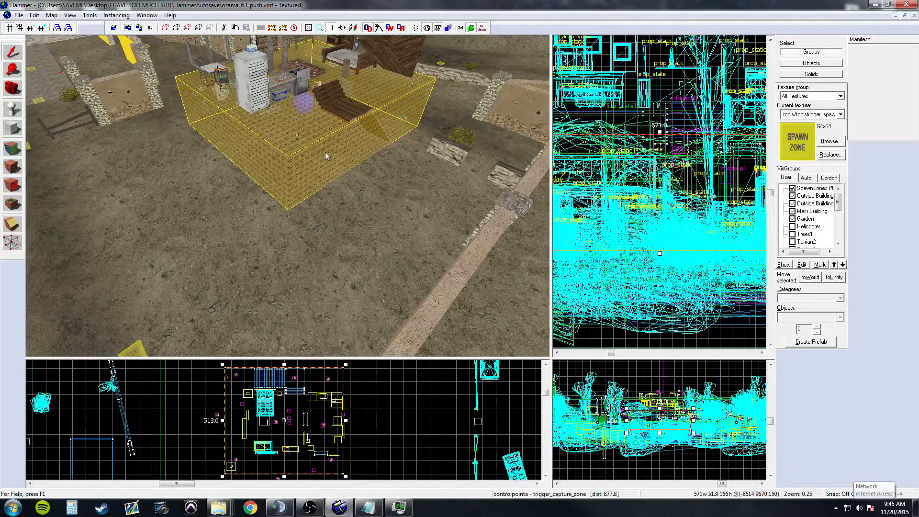
Create a block about 215 by 215 units and 156 units high on the open ground beside the capture area.
click(12, 129)
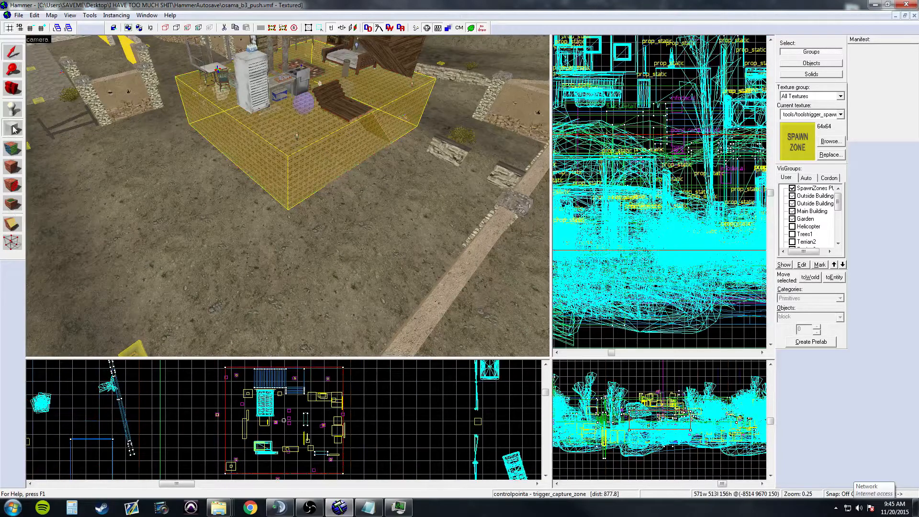
drag(362, 421, 406, 376)
right_click(392, 397)
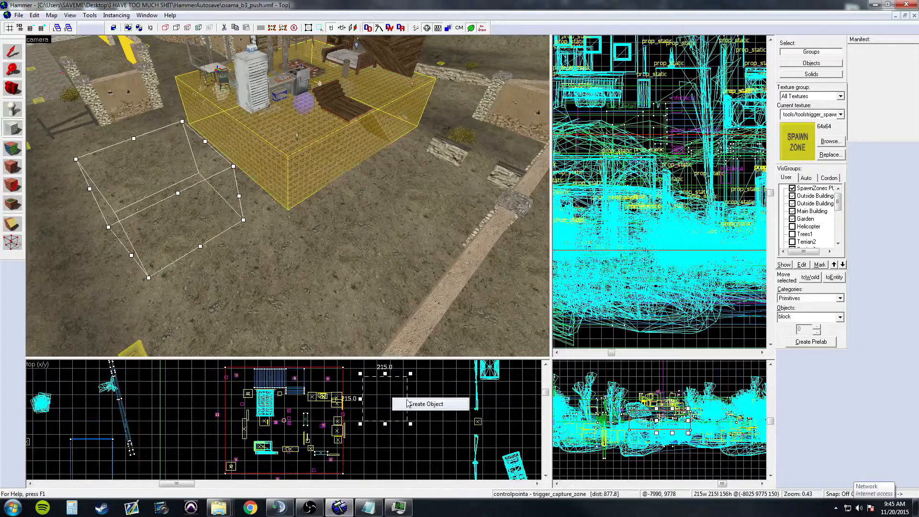
click(417, 404)
scroll(287, 196, up, 5)
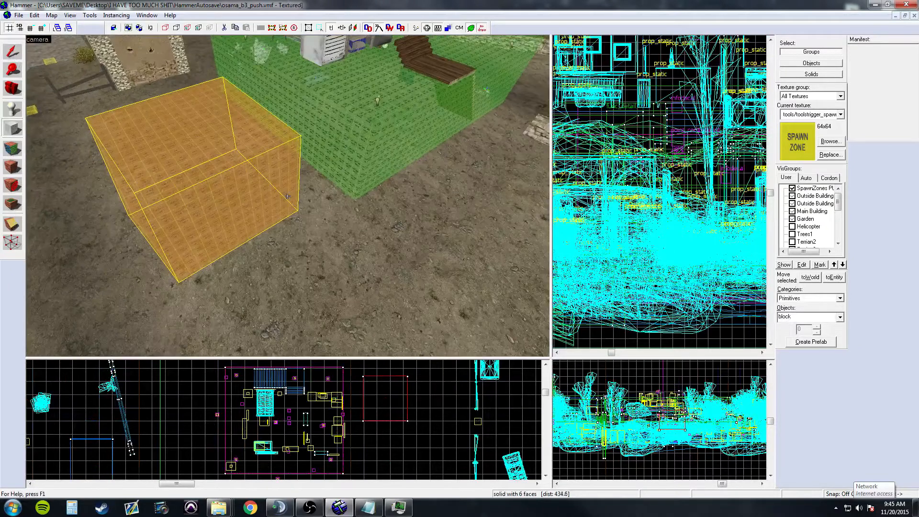
Find the tools/toolstrigger_capture texture with the filter "capture" and apply it to the new block.
click(13, 51)
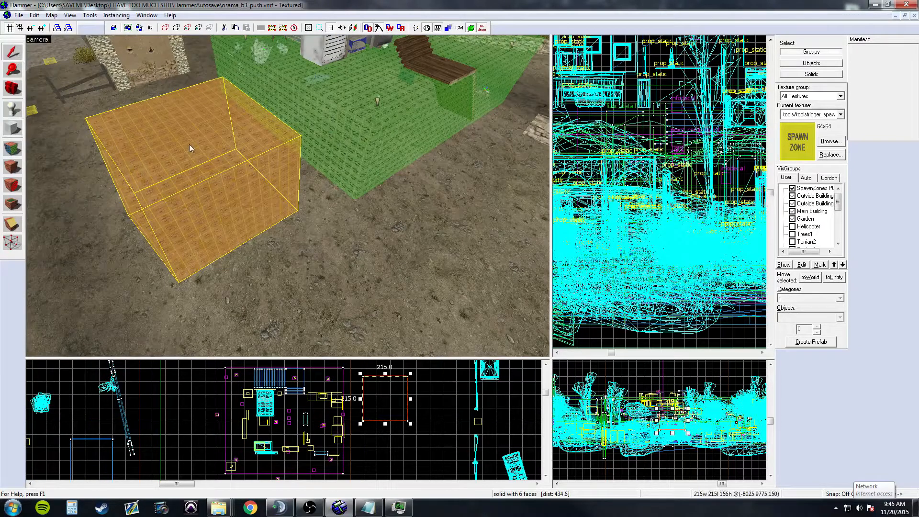
click(830, 141)
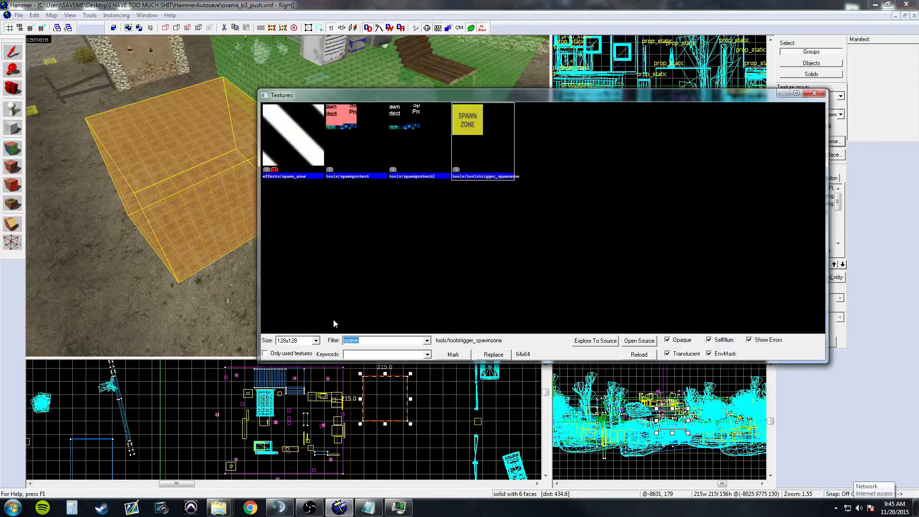
text(captru)
text(ure)
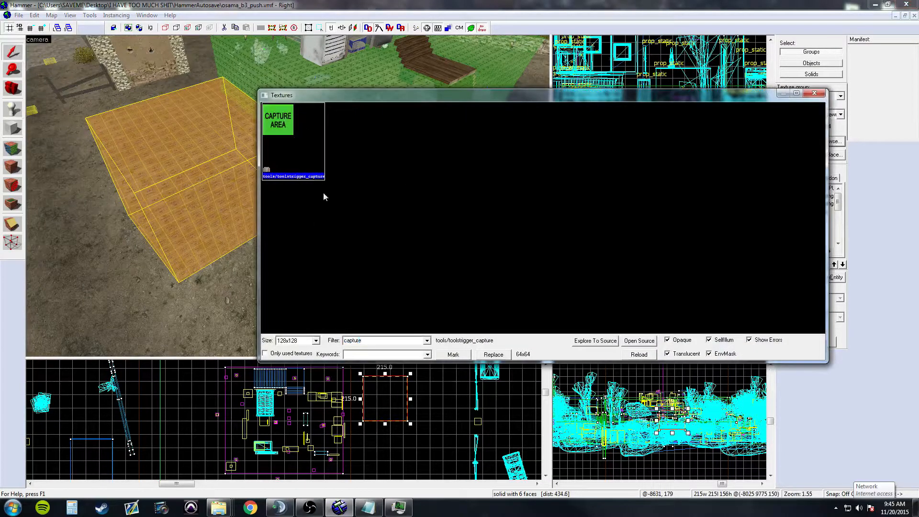
double_click(297, 143)
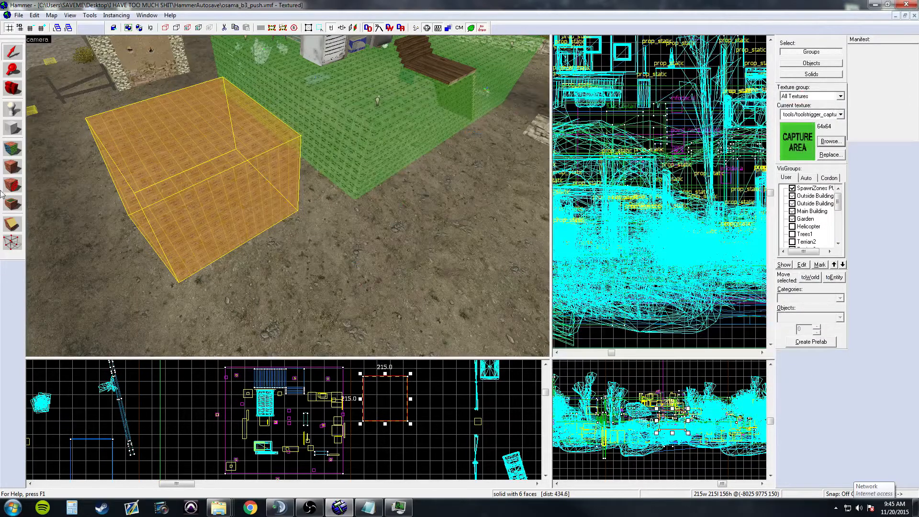
click(13, 166)
Tie the new block to an entity of class trigger_capture_zone, and delete this sample zone.
click(392, 152)
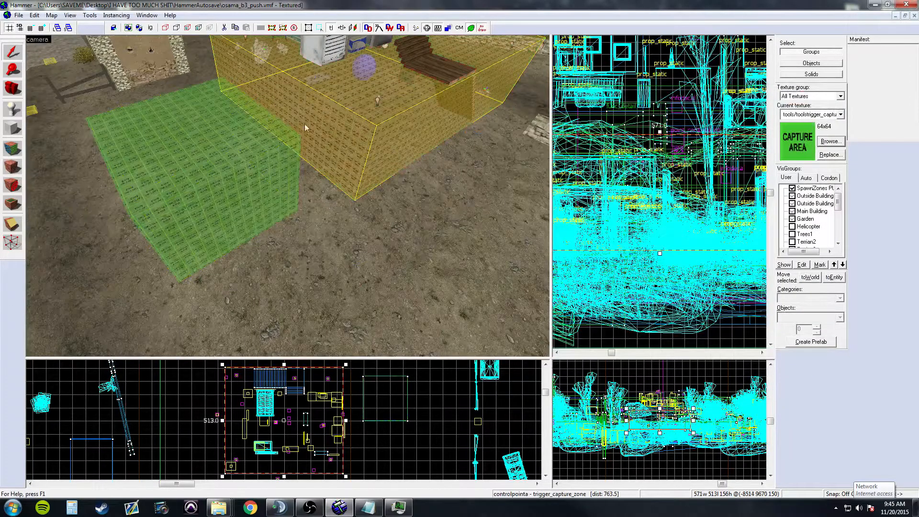
double_click(228, 175)
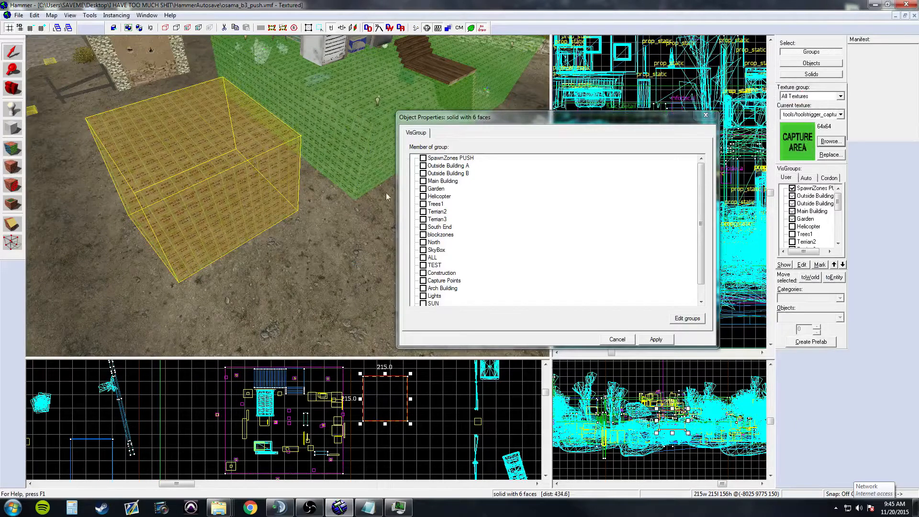
key(ctrl+t)
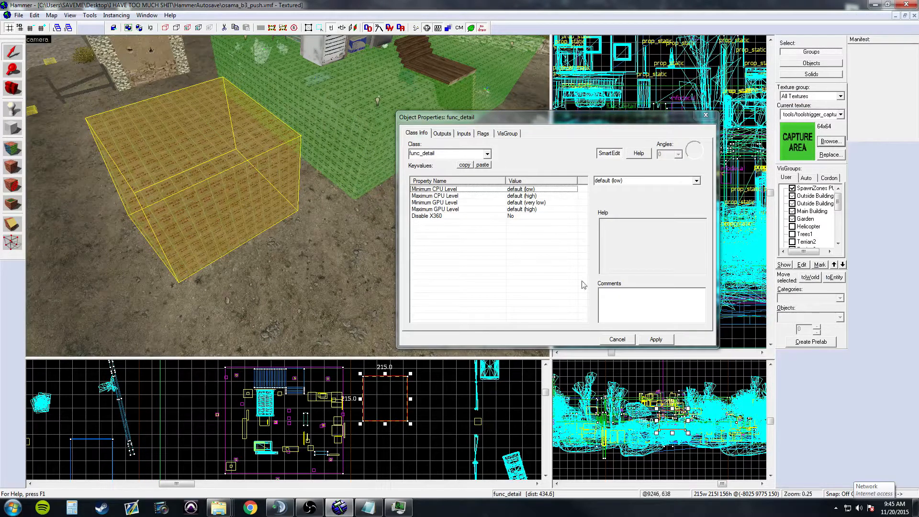
click(444, 153)
text(capture)
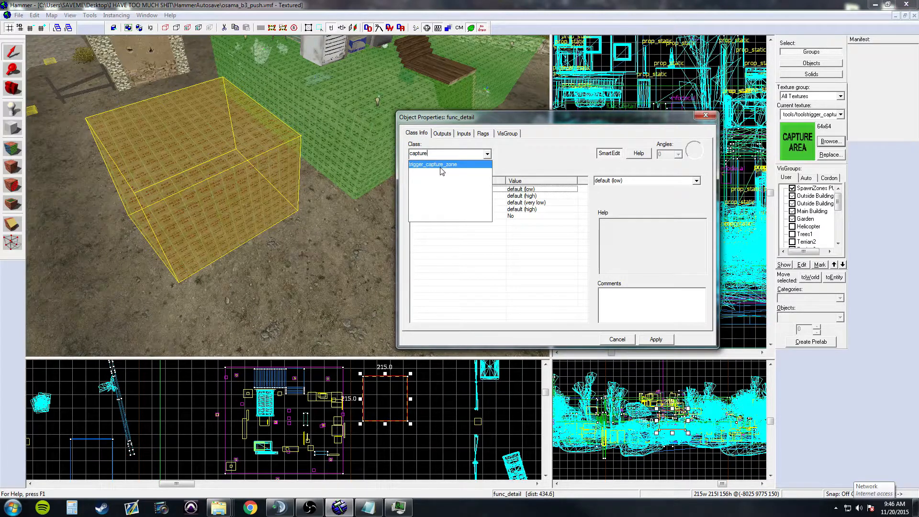
click(440, 166)
click(669, 343)
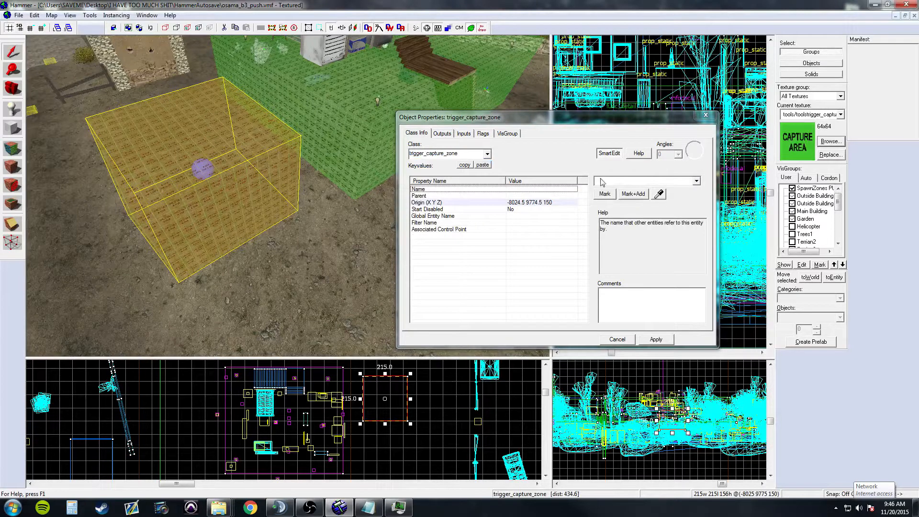
click(706, 115)
key(Delete)
Examine the name, Start Disabled and associated control point of the existing capture zone and the area it covers.
click(368, 148)
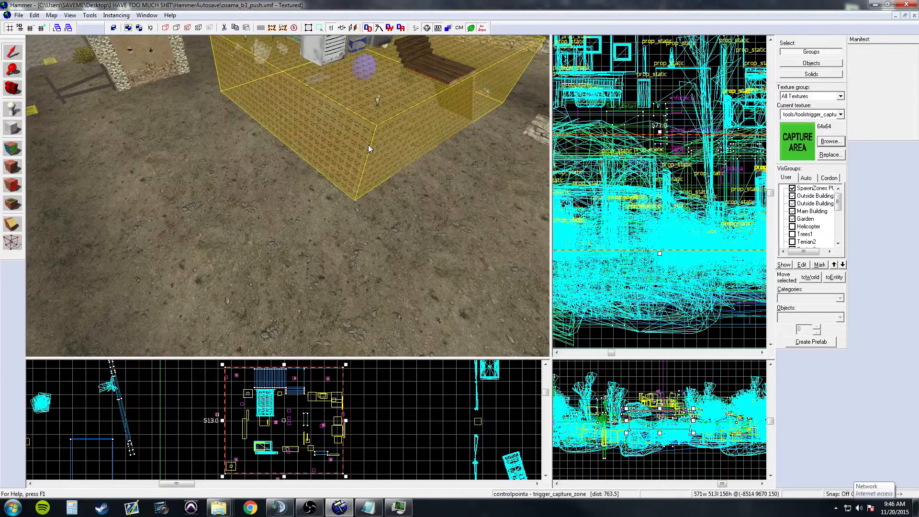
key(alt+Return)
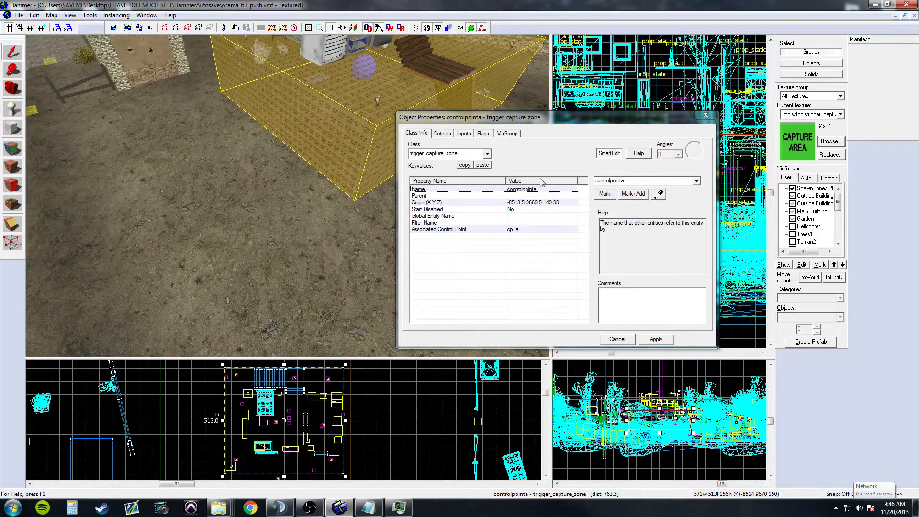
key(z)
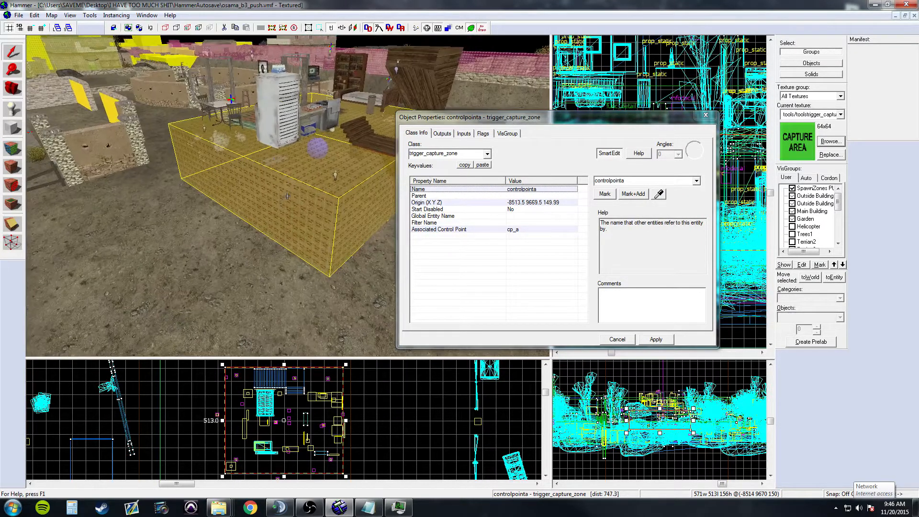
key(w)
key(s)
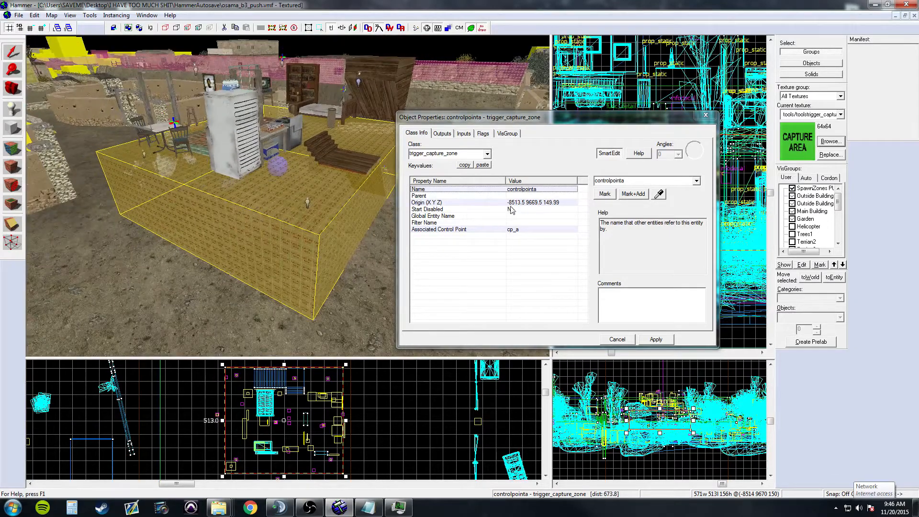
key(z)
key(w)
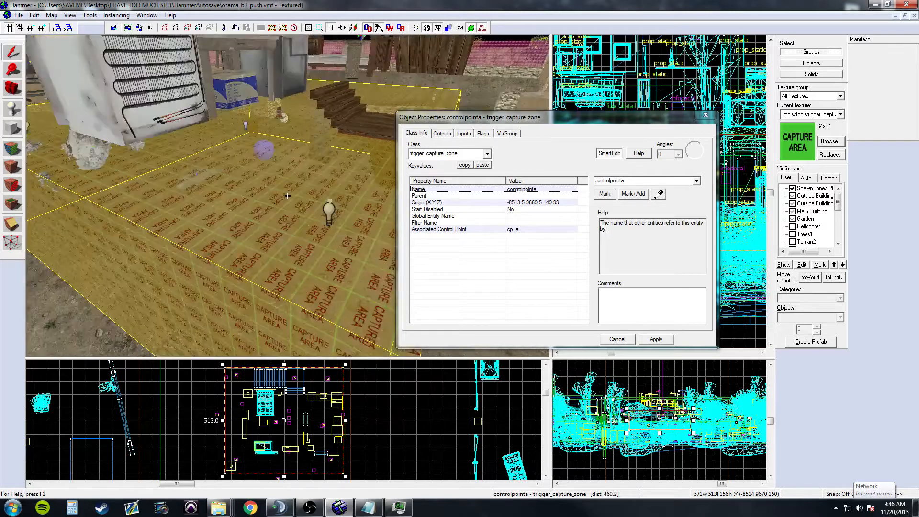
key(s)
key(z)
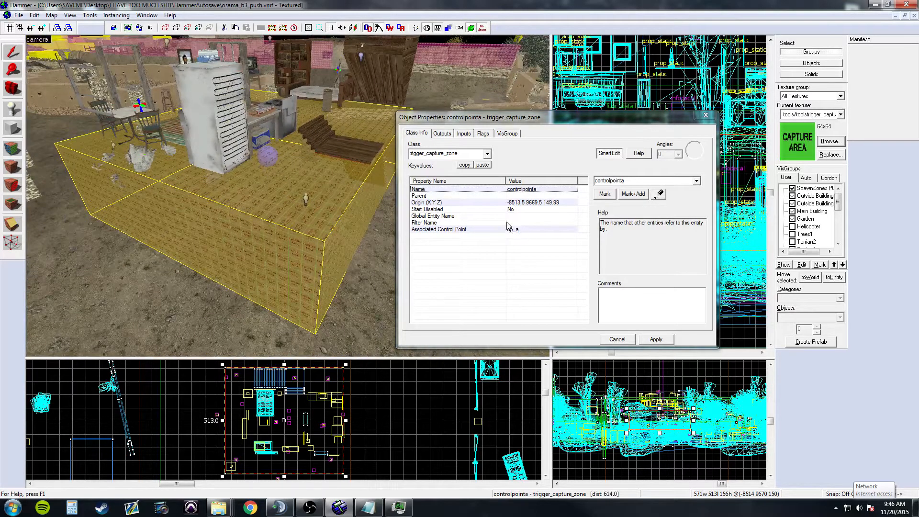
Compare the capture zone's associated control point with the area the zone covers, and close its properties.
key(z)
key(z)
key(z)
key(w)
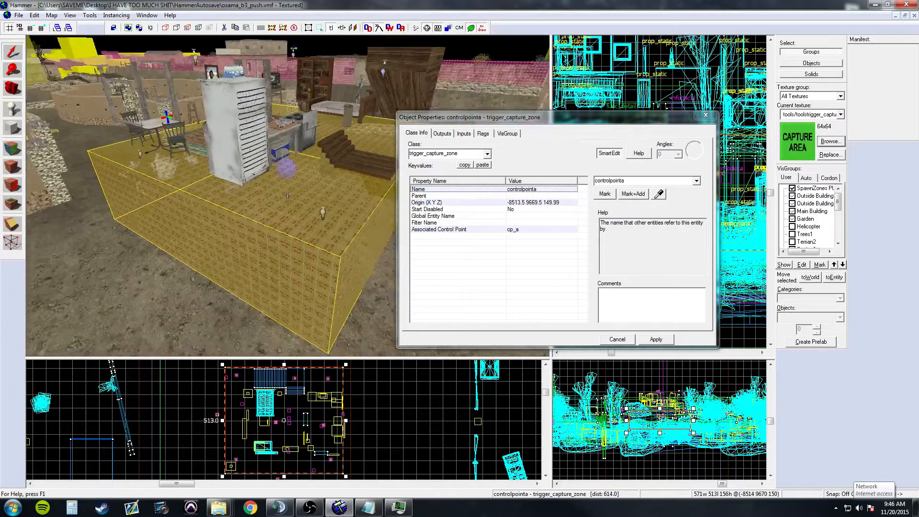
key(z)
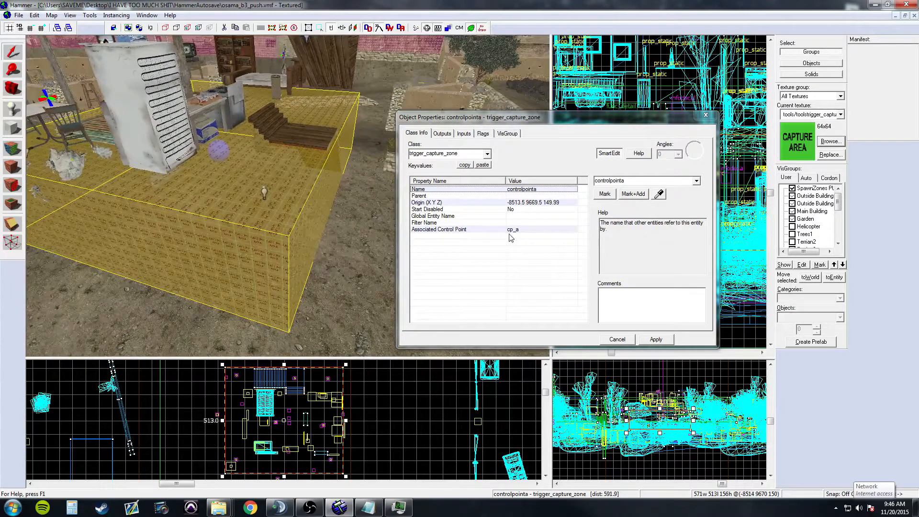
click(625, 343)
Inspect the capture zone from inside and outside, including the control point entity it encloses.
key(z)
key(w)
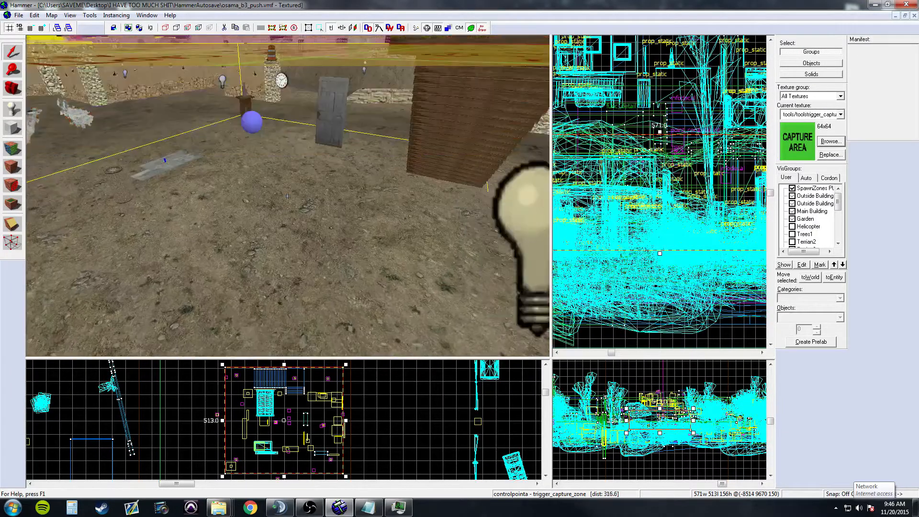
key(s)
key(z)
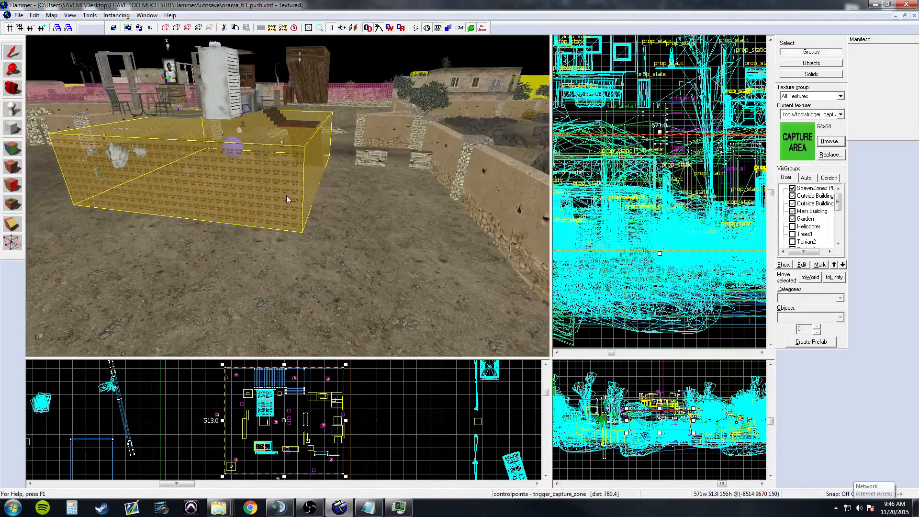
key(z)
key(w)
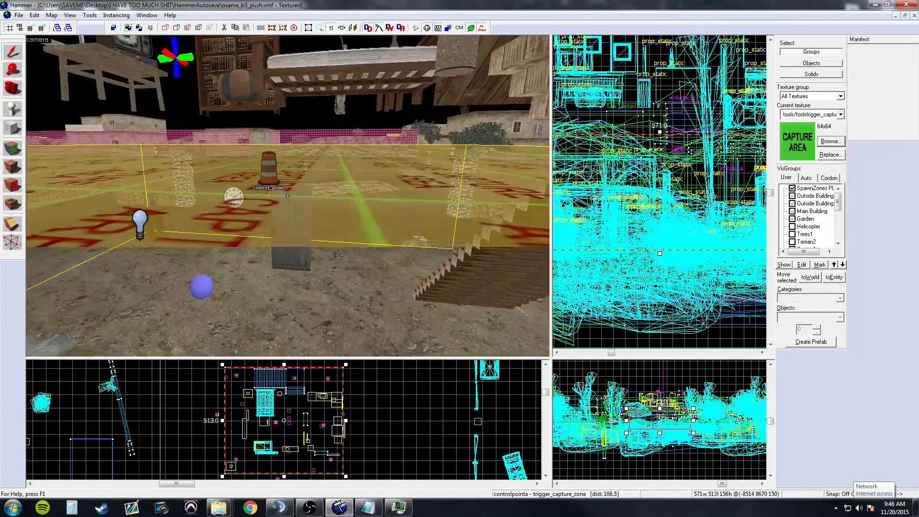
key(w)
key(s)
key(z)
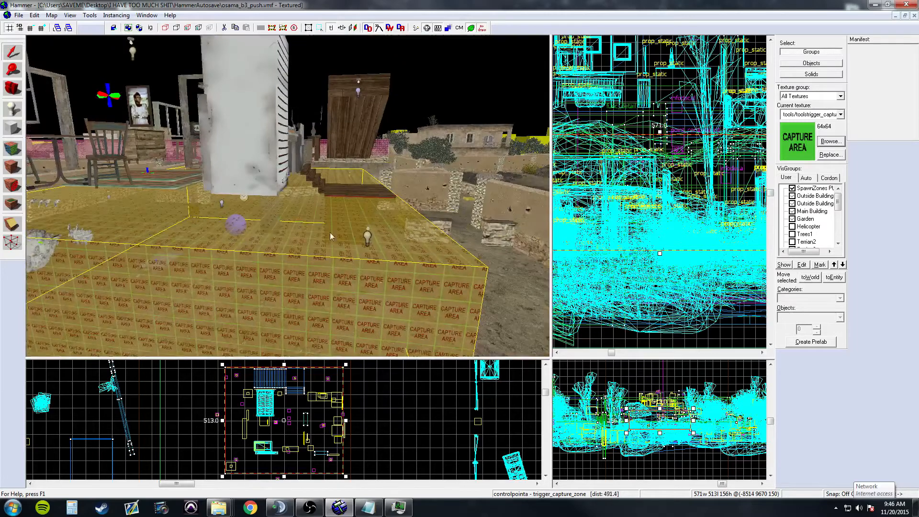
key(z)
key(s)
key(z)
Find the point_controlpoint entity with "control_poi", place a sample on the ground beside the capture zone, and delete it.
click(15, 112)
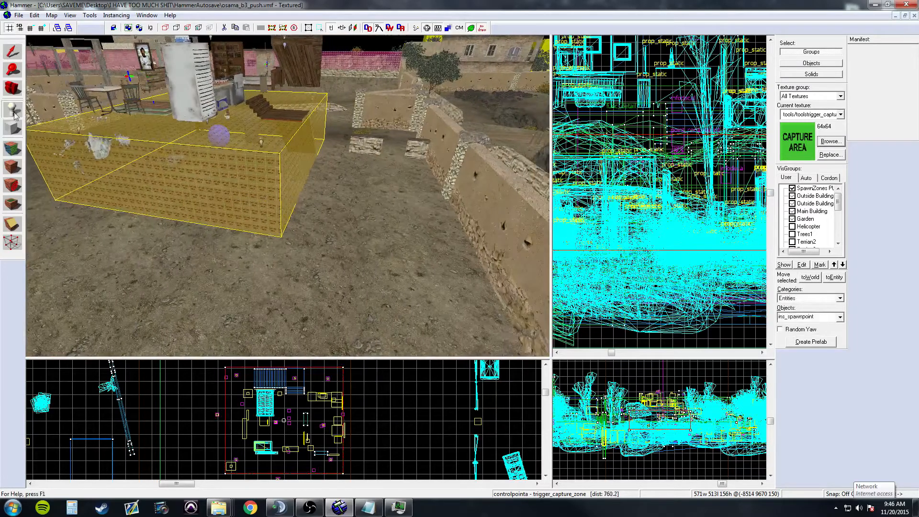
click(825, 317)
text(co)
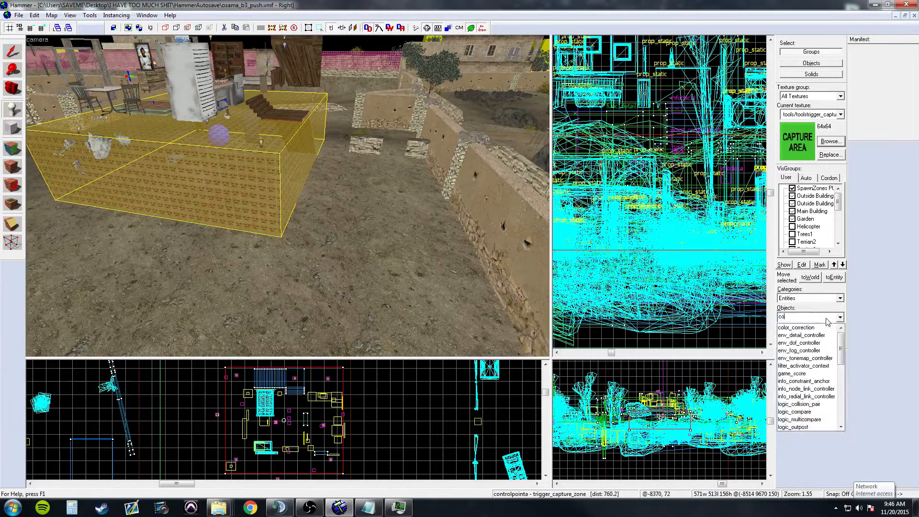
text(ntrol_poi)
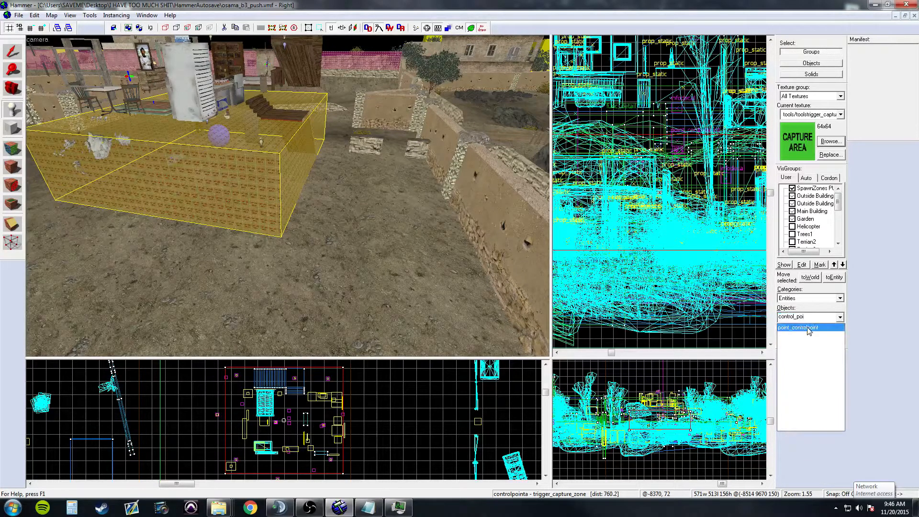
click(807, 328)
key(z)
key(w)
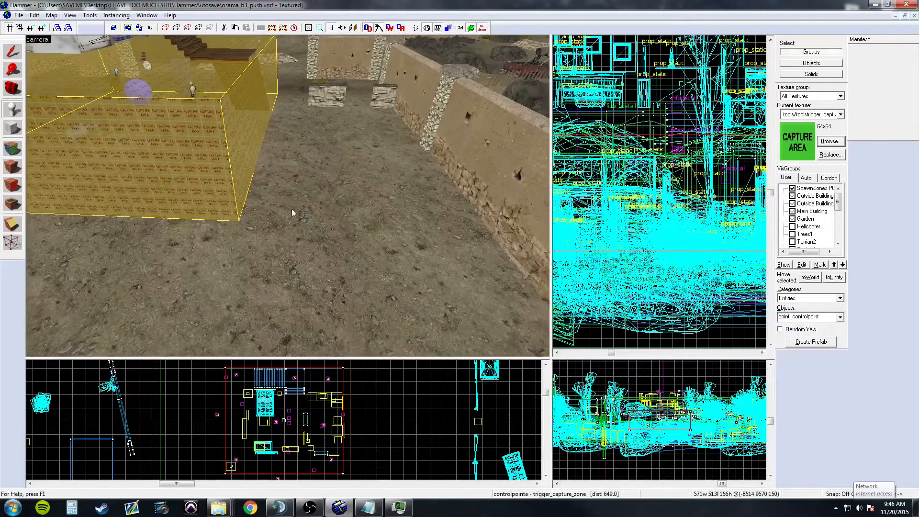
click(291, 208)
key(w)
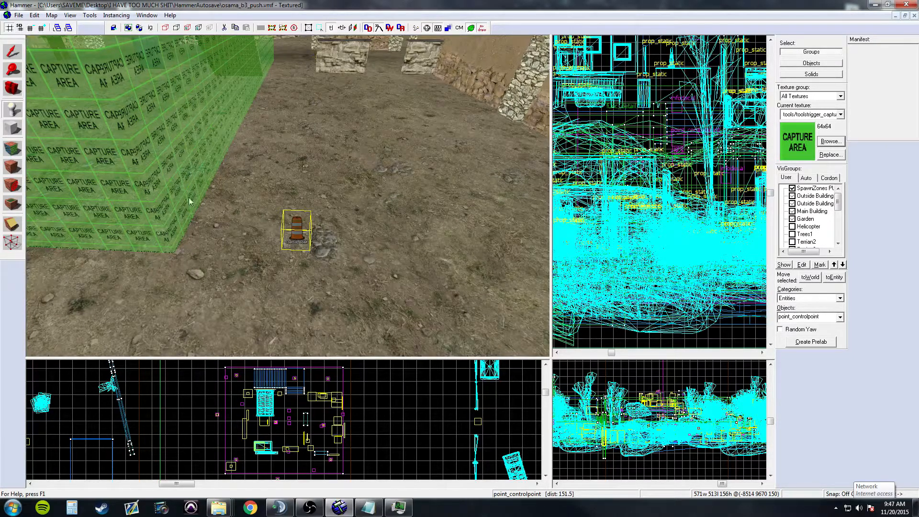
click(15, 54)
key(Delete)
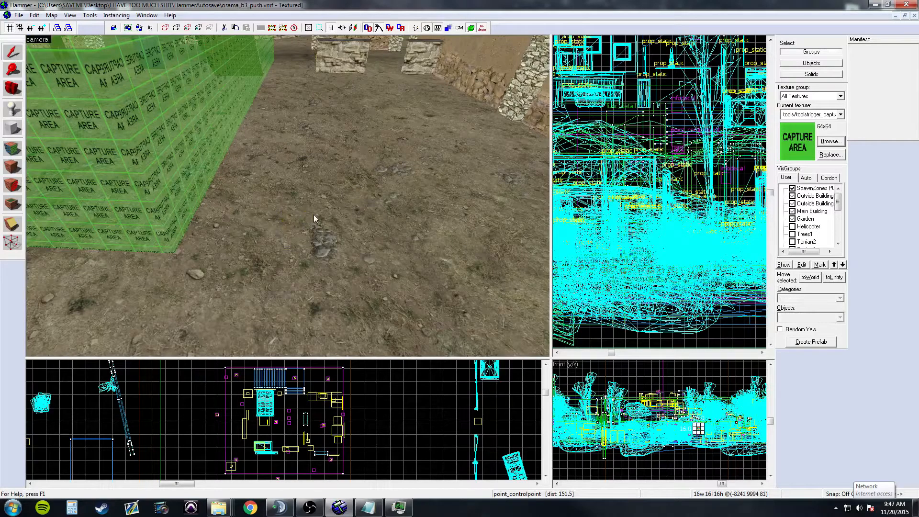
Examine the name and default owner of the existing control point inside the capture zone.
key(z)
key(w)
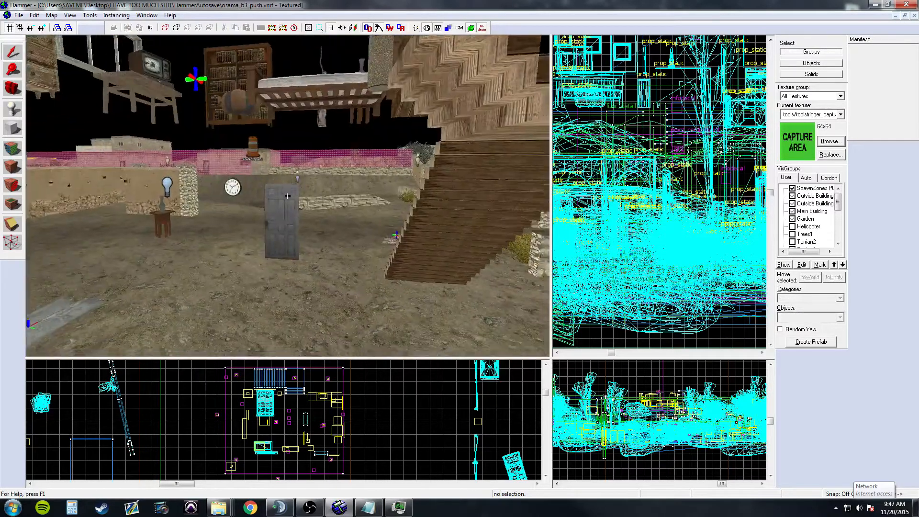
key(z)
click(341, 192)
double_click(342, 191)
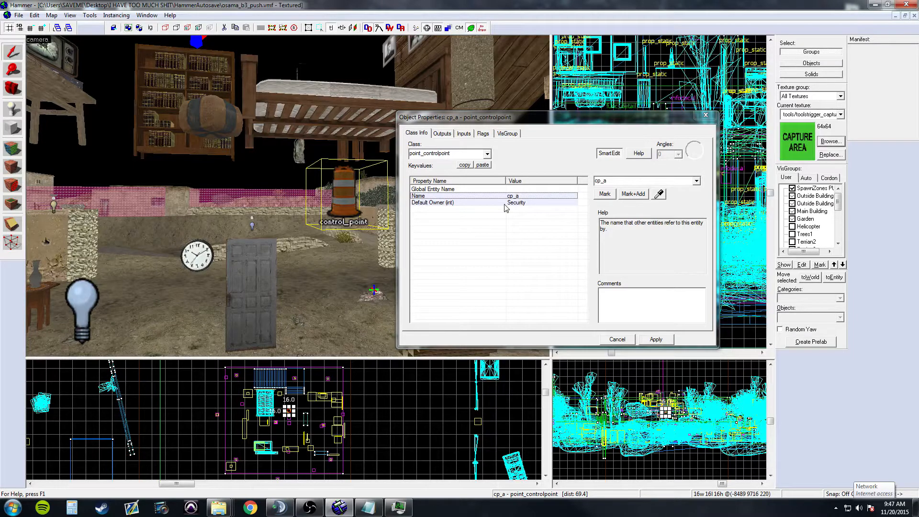
key(Escape)
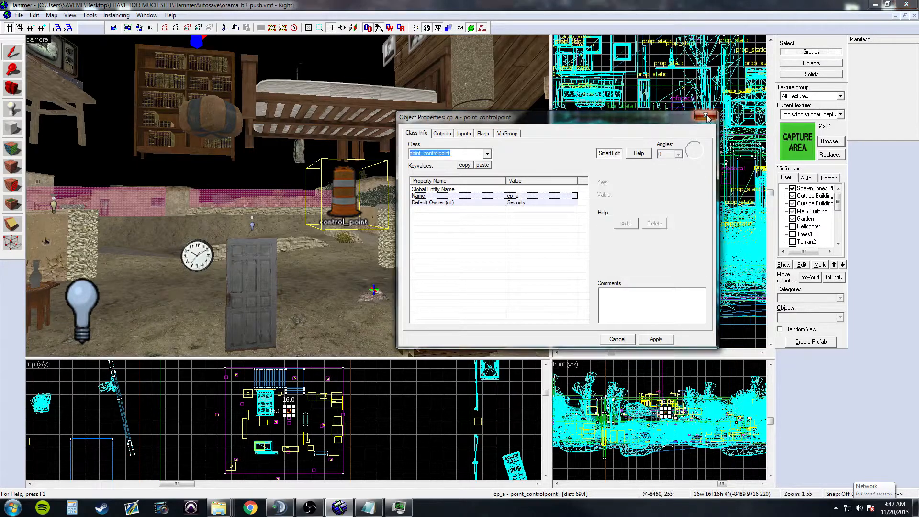
Check the capture zone's extent around the control point, and reopen the zone's properties to review its associated control point.
key(z)
key(s)
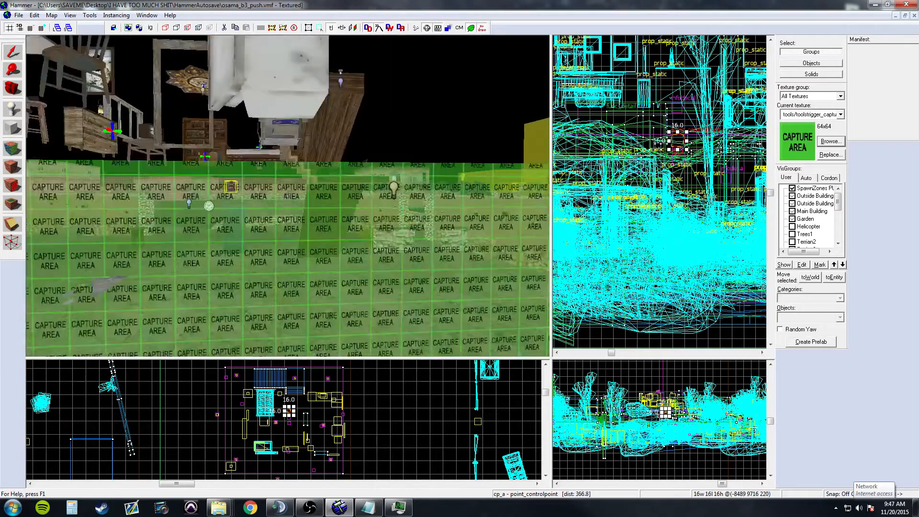
key(w)
key(s)
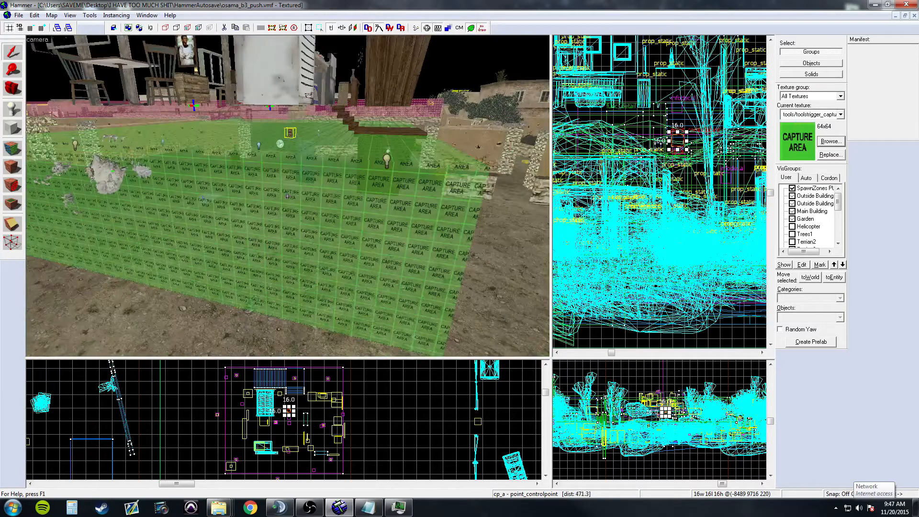
key(z)
key(z)
key(w)
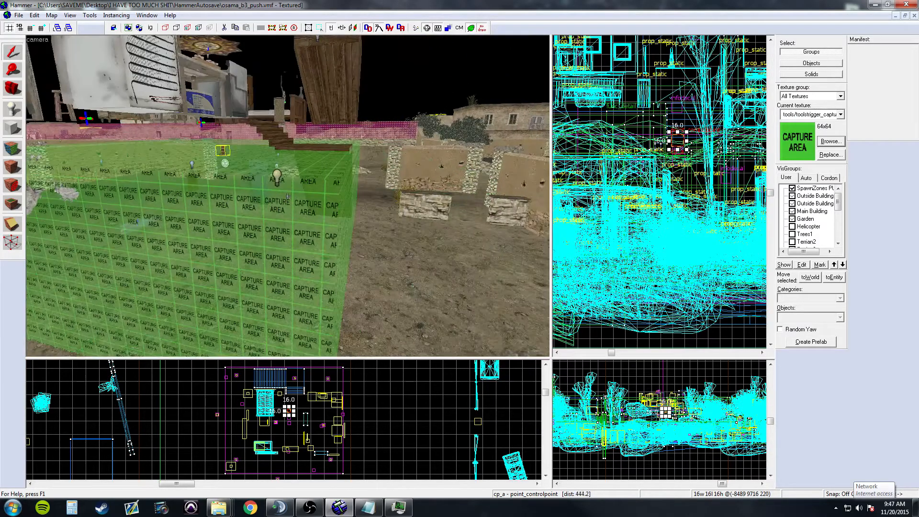
key(s)
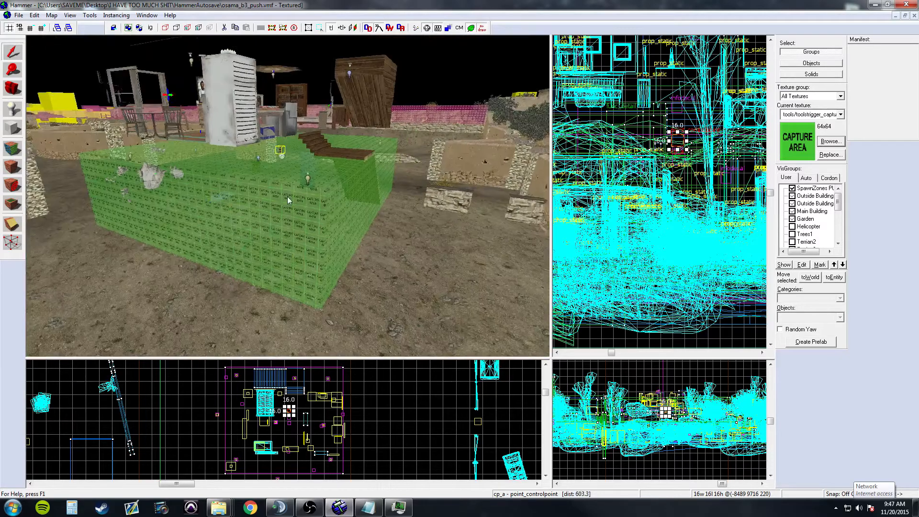
key(w)
key(z)
click(293, 167)
double_click(297, 133)
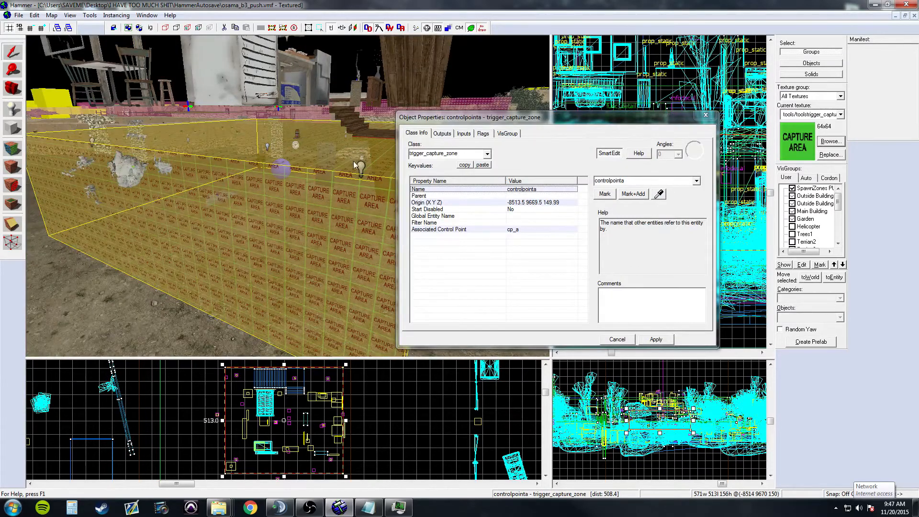
Review the class info and flags of the control point inside the zone, and close its properties.
key(z)
key(w)
click(305, 122)
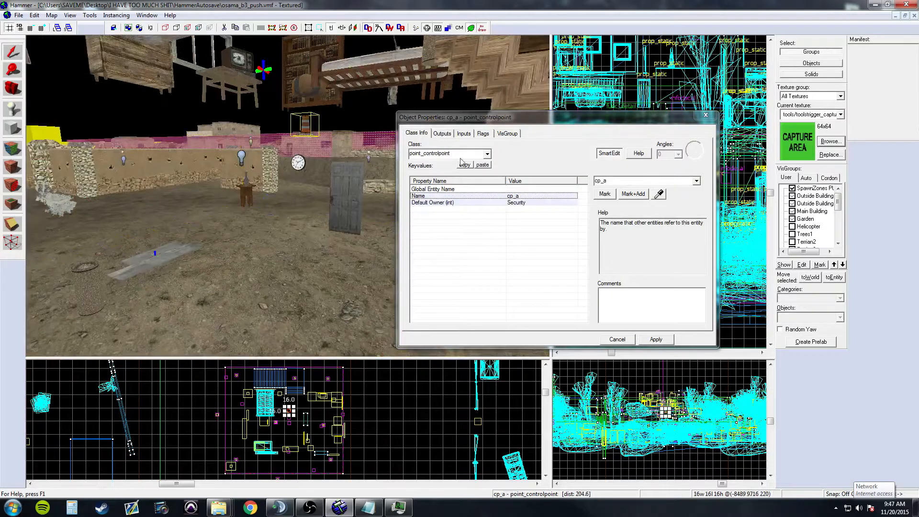
click(483, 134)
click(704, 116)
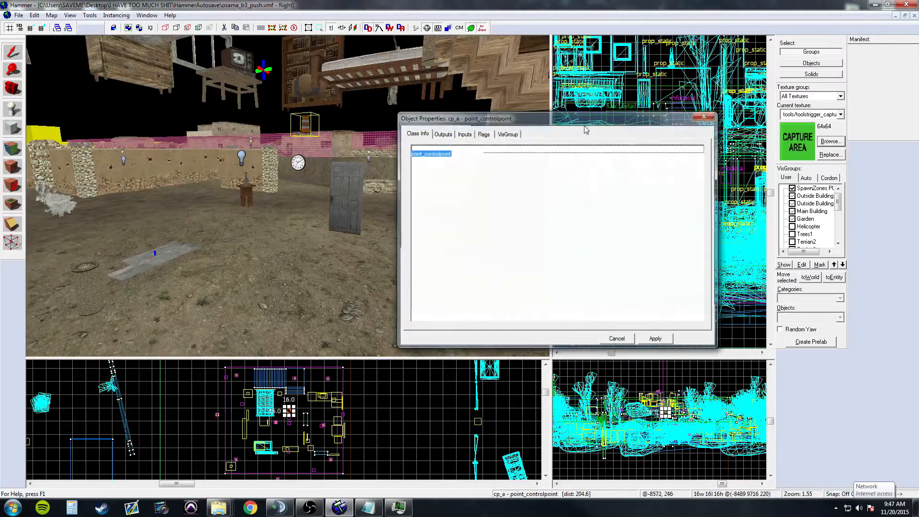
Survey the whole capture area and the street and walls around it.
key(z)
key(s)
key(z)
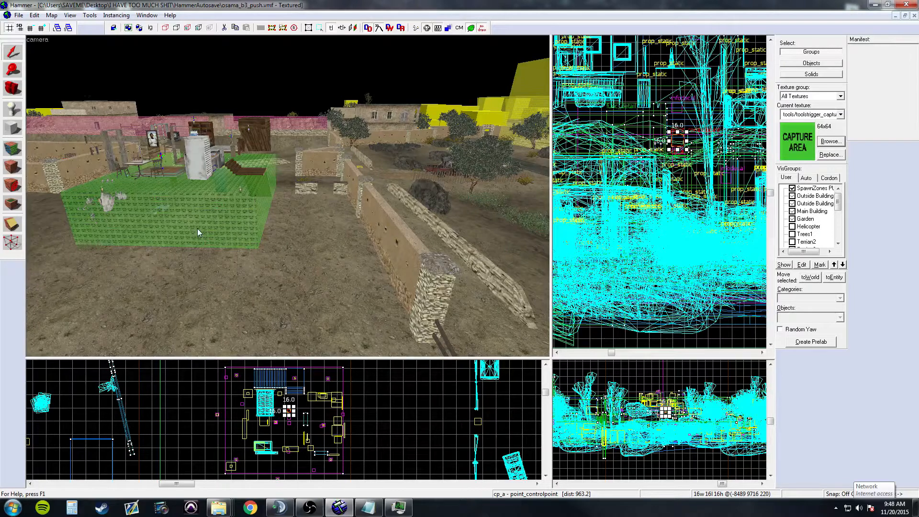
key(z)
key(z)
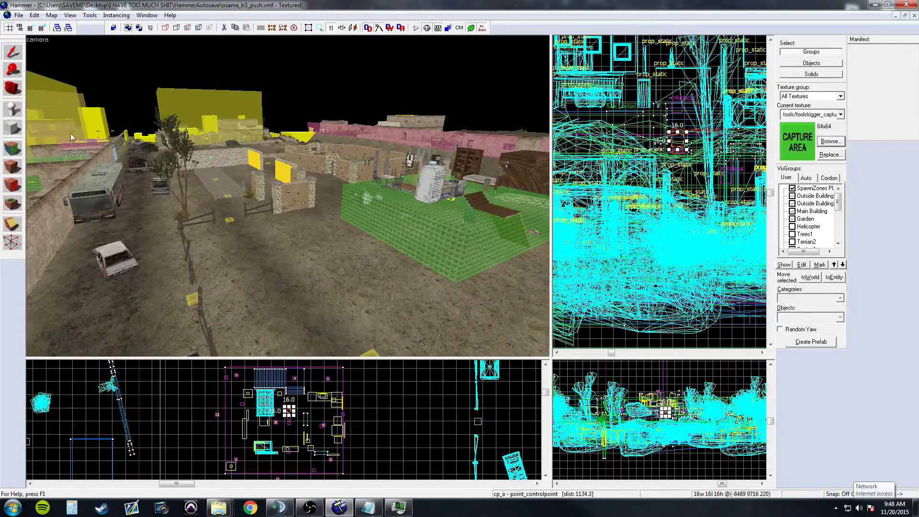
key(z)
key(z)
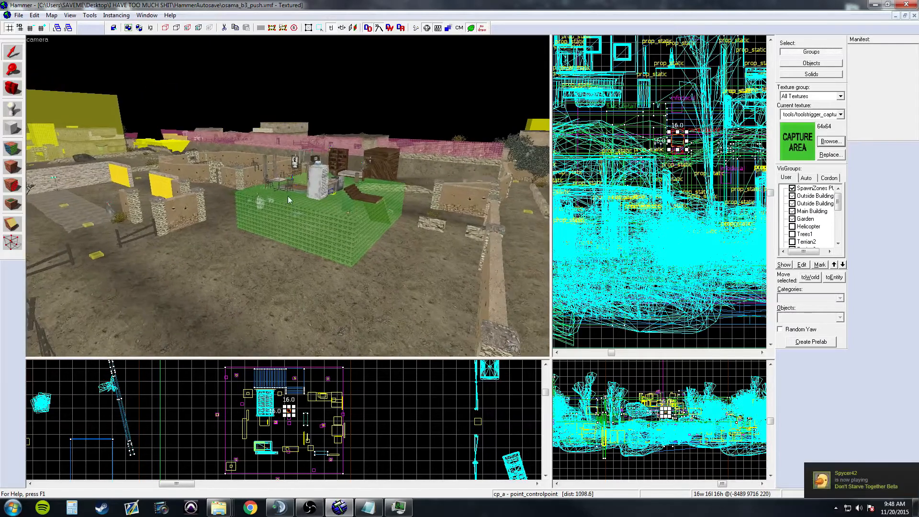
Examine the control point, name, Start Disabled, team and block zone properties of the large spawn zone beyond the capture area.
key(z)
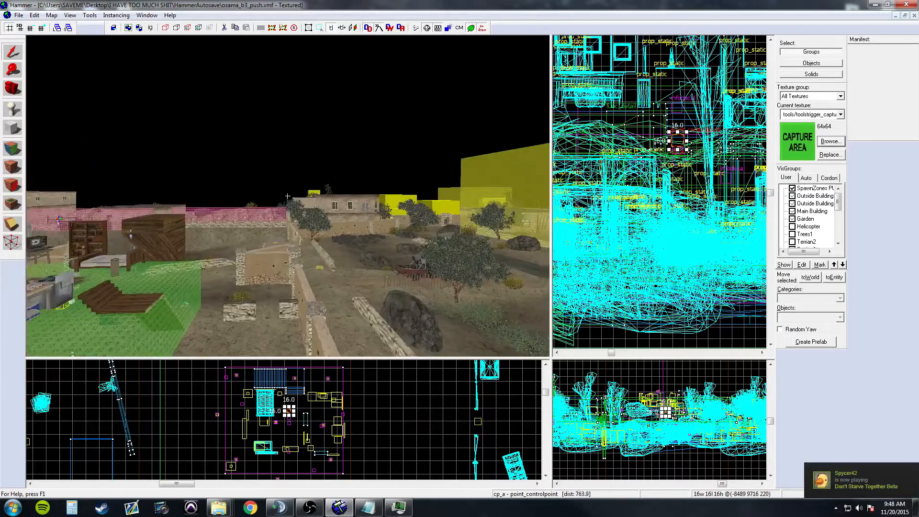
key(w)
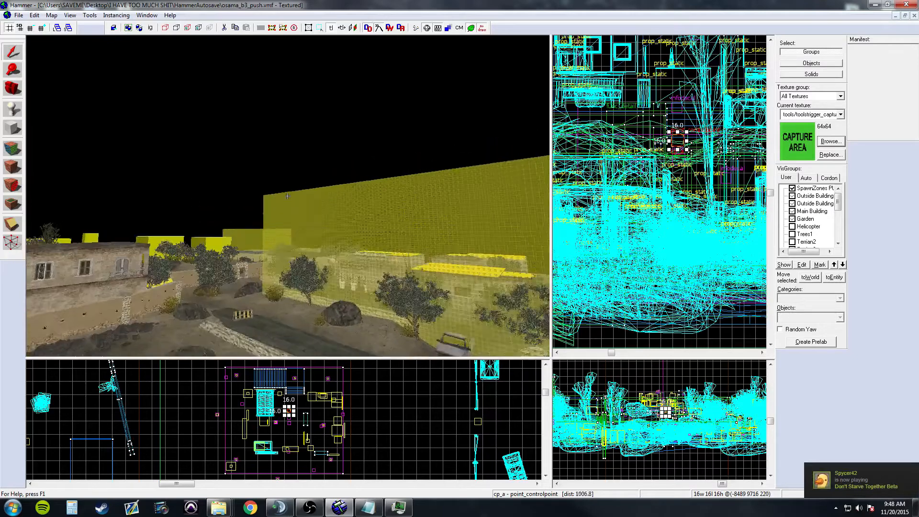
key(z)
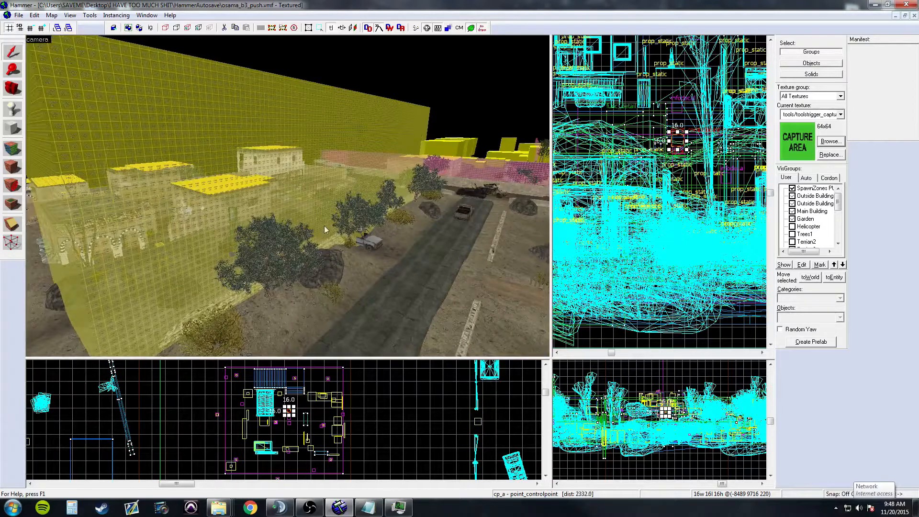
key(z)
key(w)
key(z)
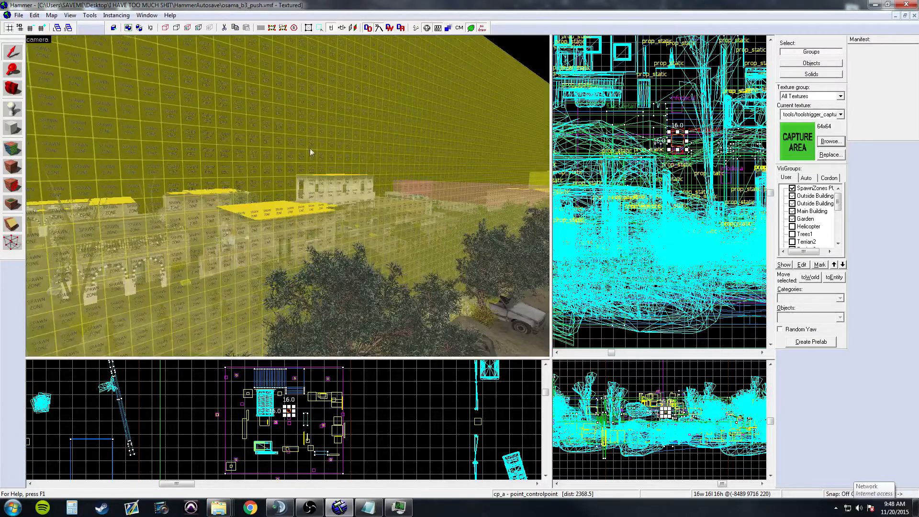
click(277, 166)
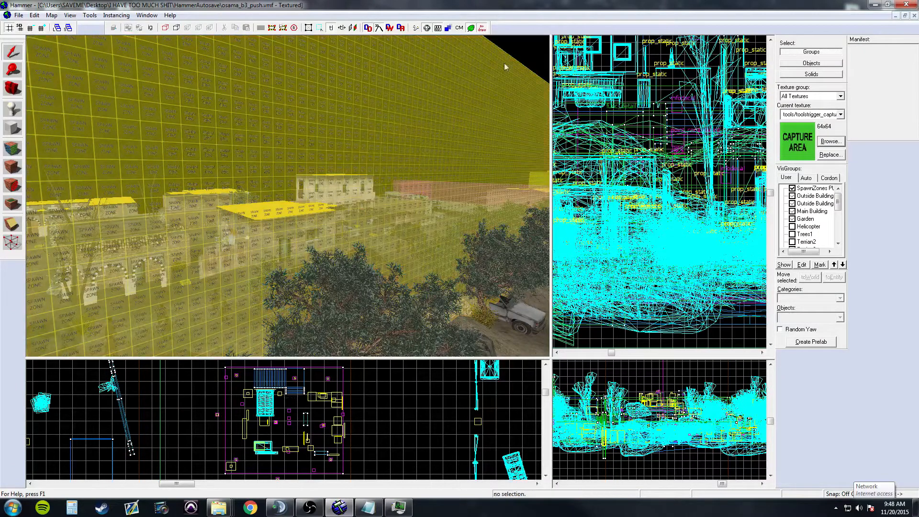
key(alt+Return)
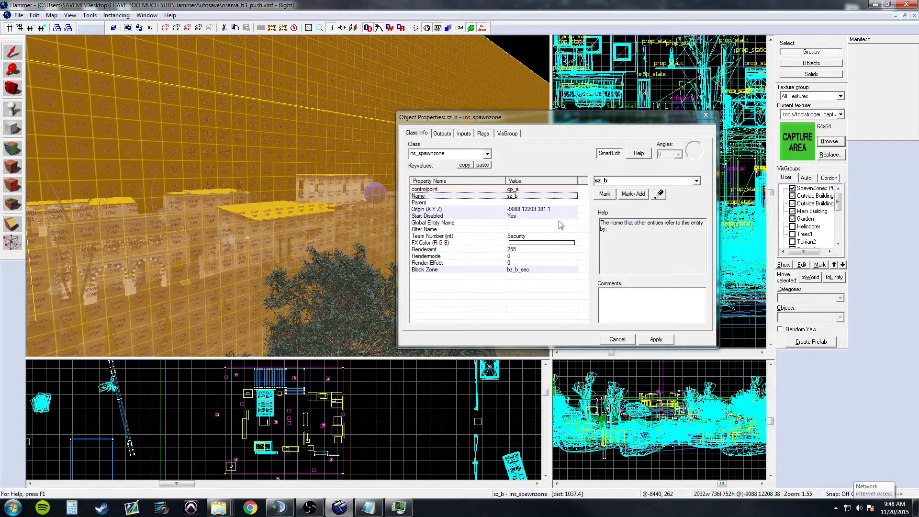
click(705, 115)
Mark all spawn points named sec_2 inside that spawn zone, and examine their team, Start Disabled and associated control point settings.
key(z)
key(w)
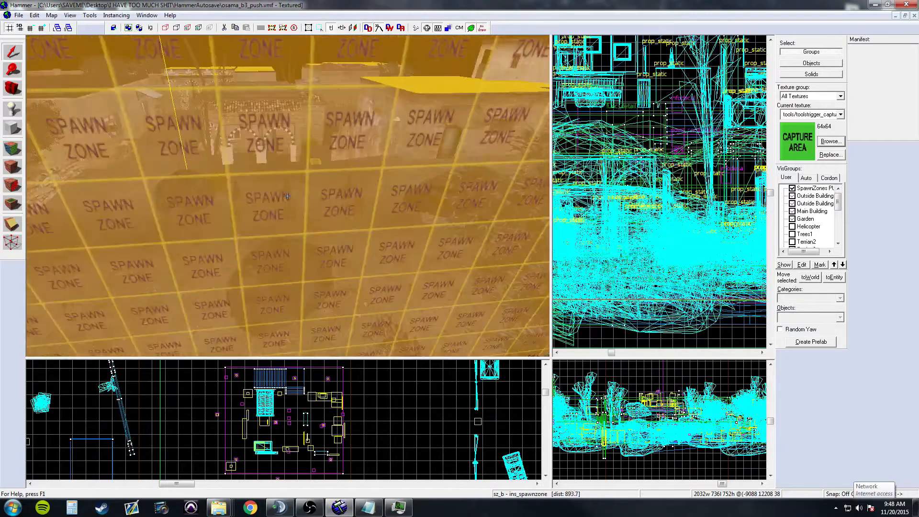
key(z)
double_click(303, 171)
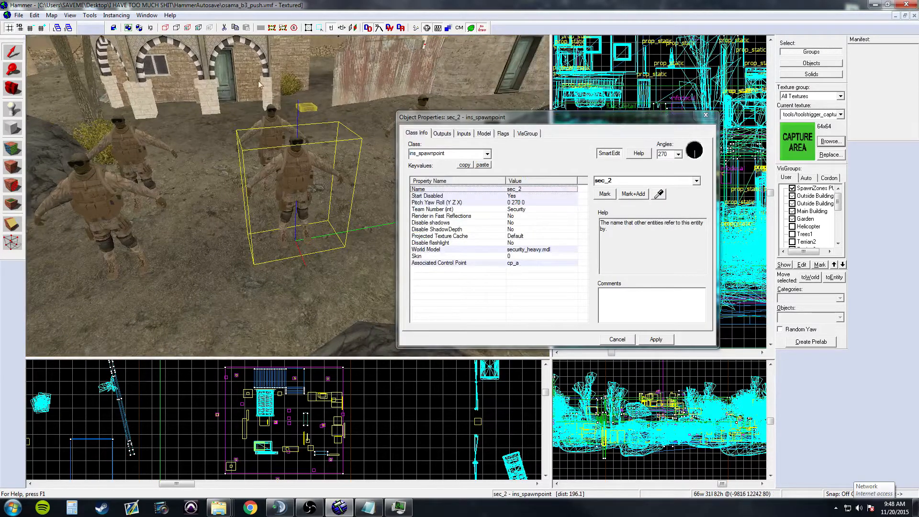
click(605, 193)
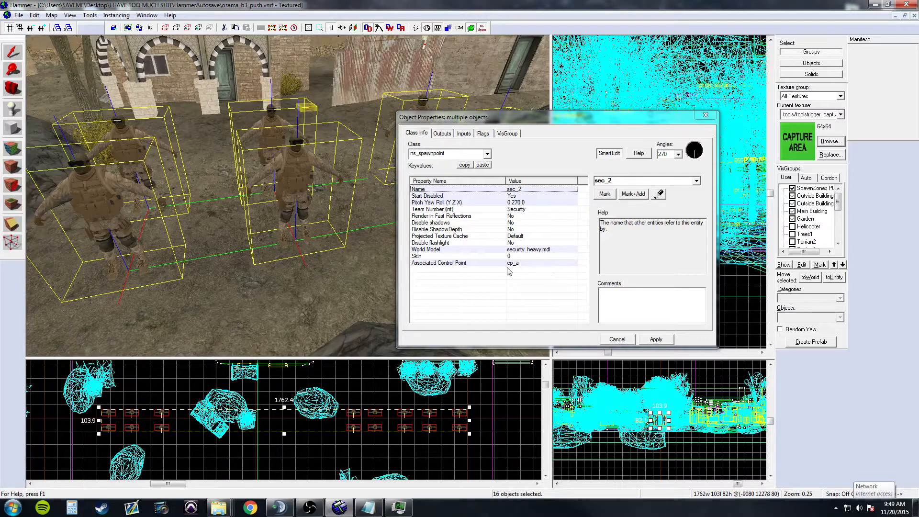
drag(516, 118, 596, 116)
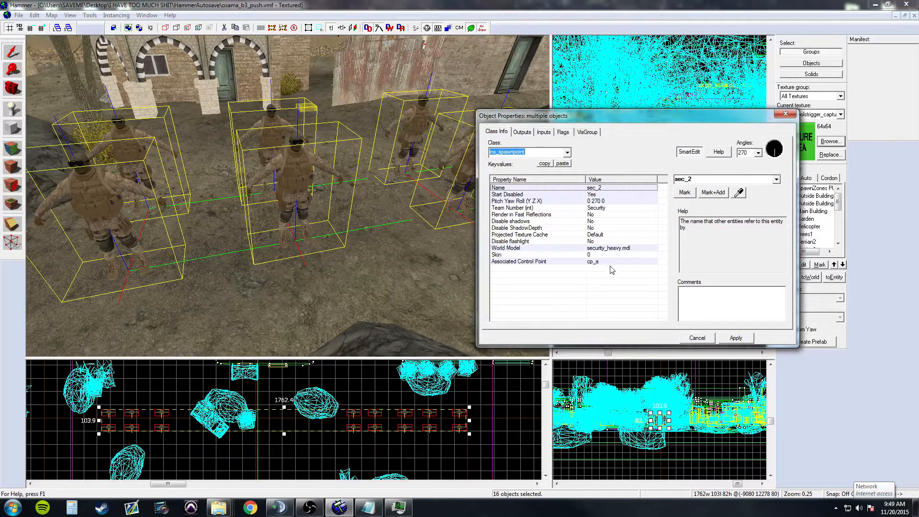
Survey the ground between the sec_2 spawn points, the green capture area and the surrounding spawn zone along the road.
scroll(287, 195, down, 5)
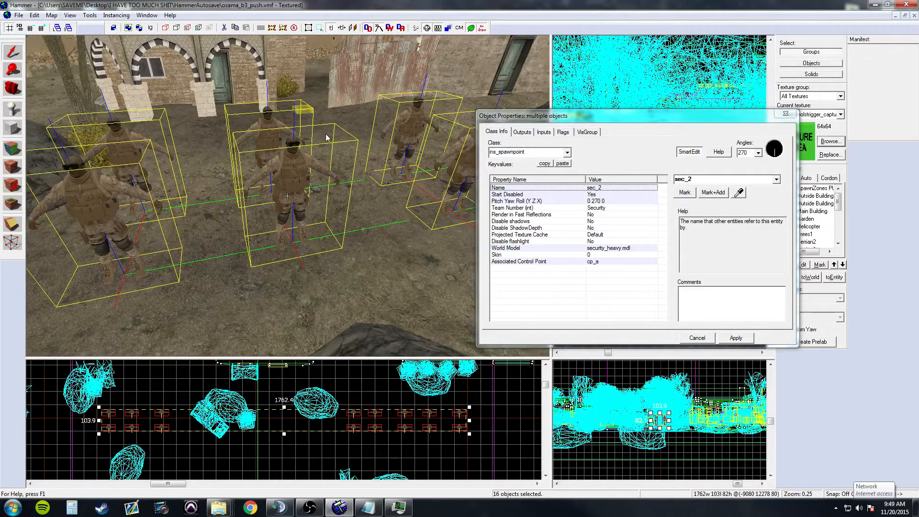
key(z)
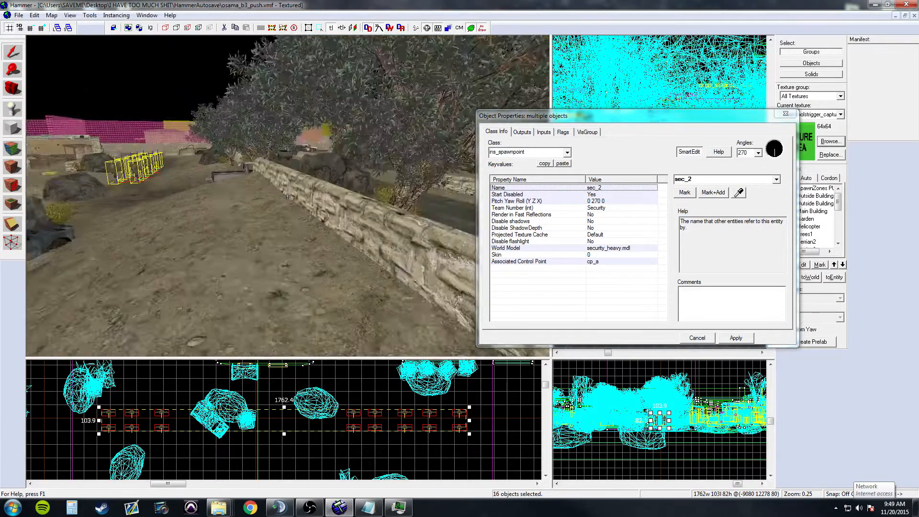
key(d)
key(w)
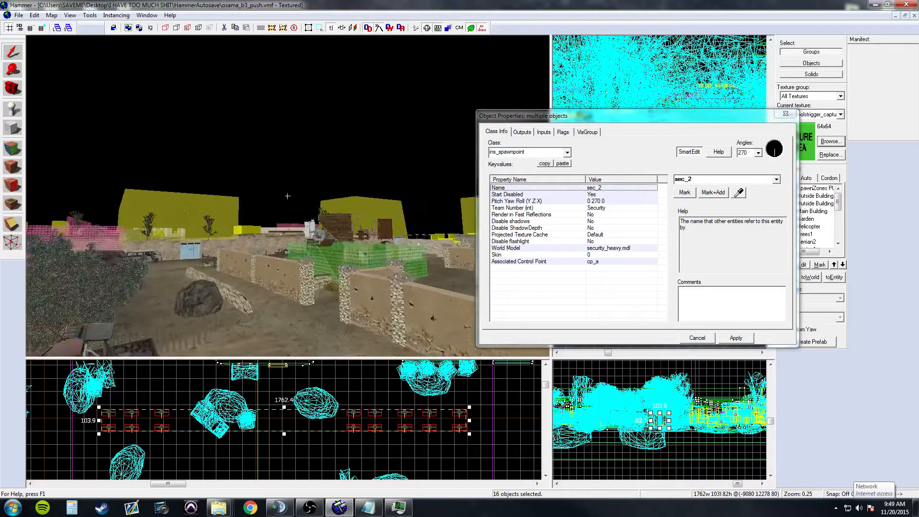
key(z)
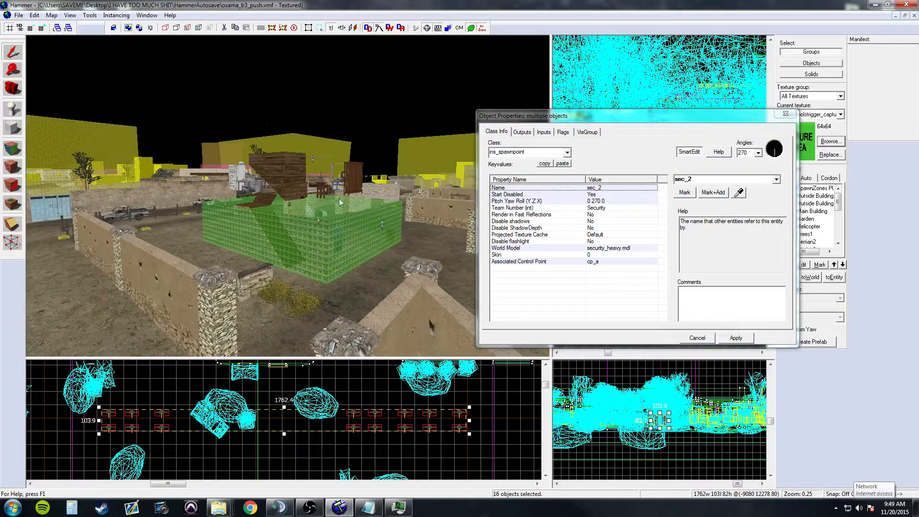
key(s)
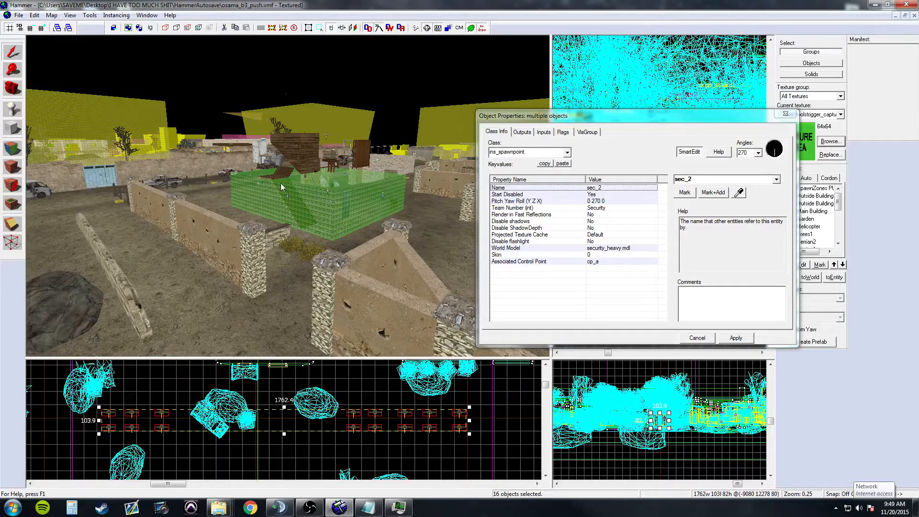
key(s)
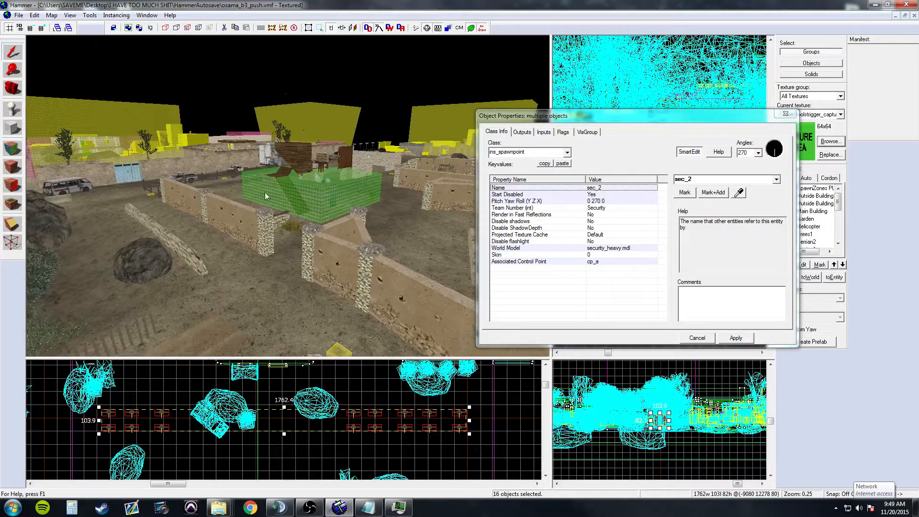
key(z)
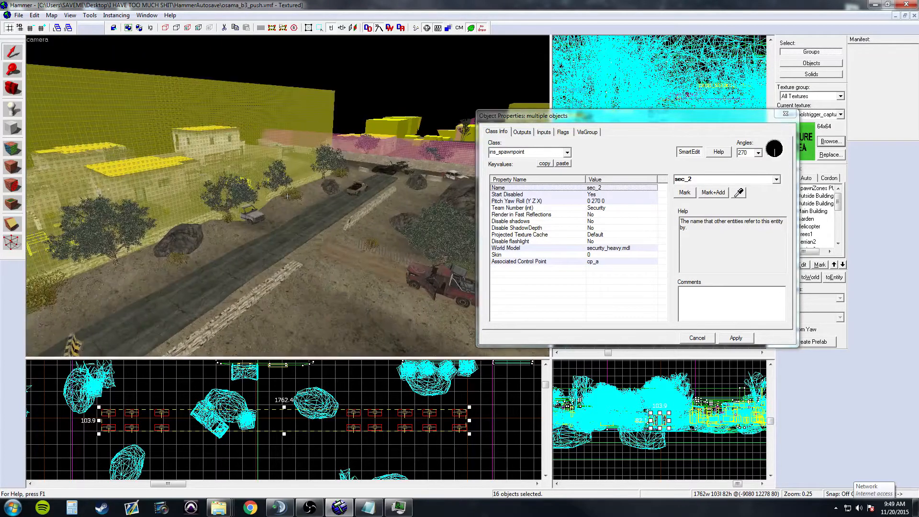
key(z)
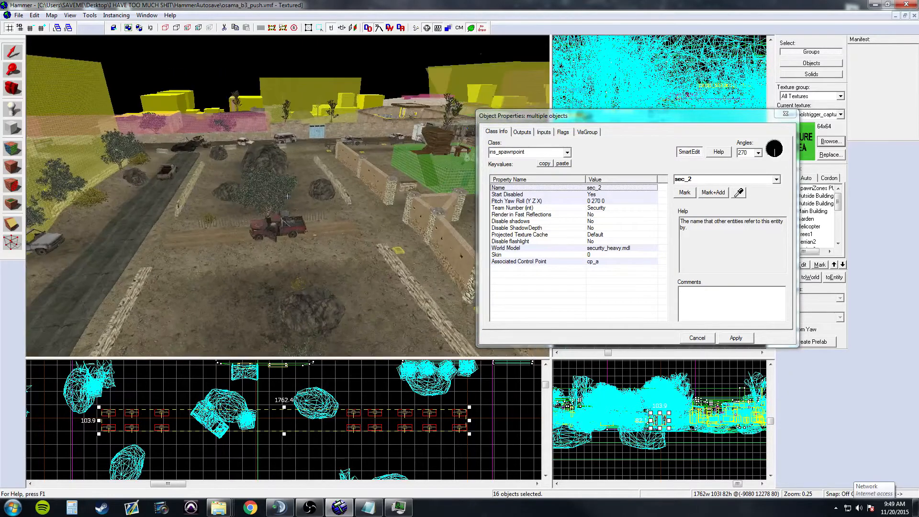
key(z)
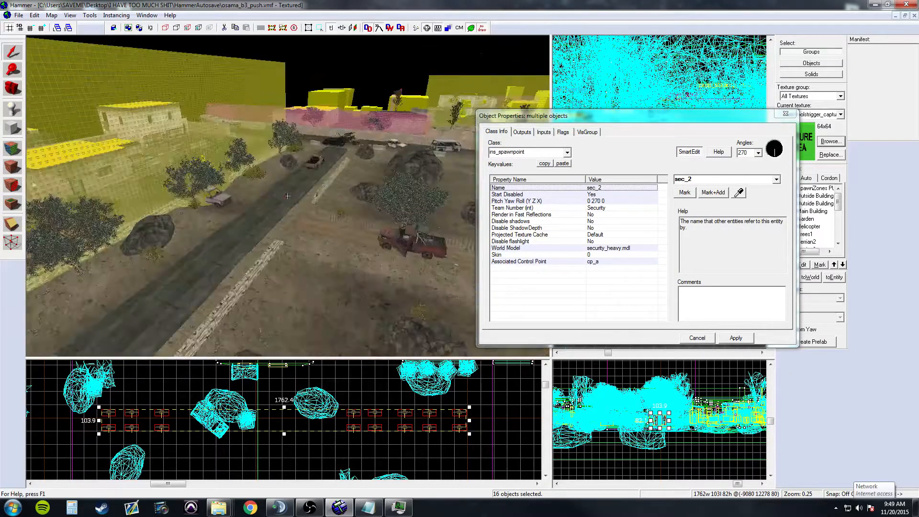
key(w)
key(z)
scroll(279, 192, up, 2)
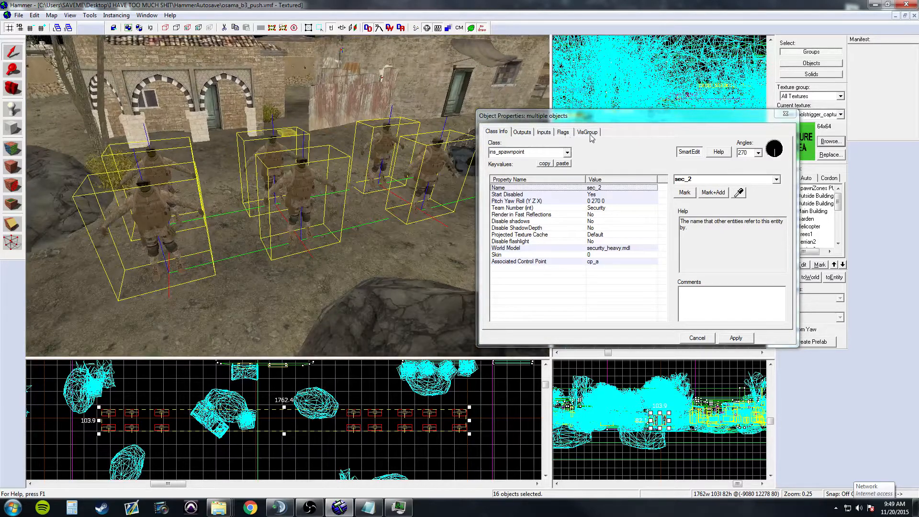
Review the Controlled by a Spawn Zone flag of the sec_2 spawn points within their zone, and close the properties.
click(569, 132)
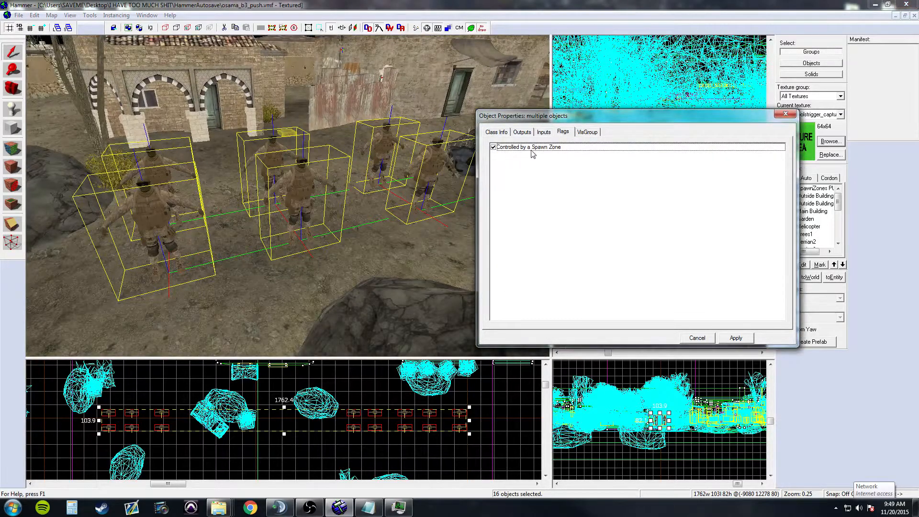
key(z)
key(s)
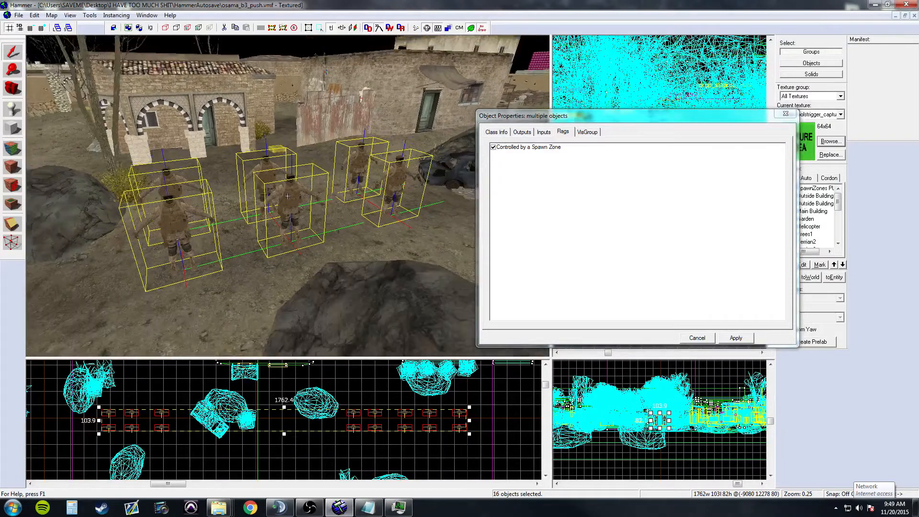
key(z)
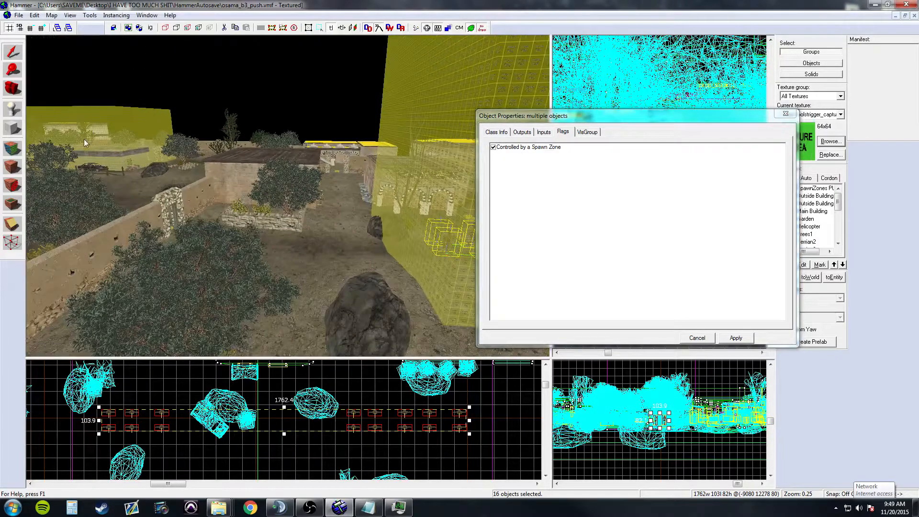
key(w)
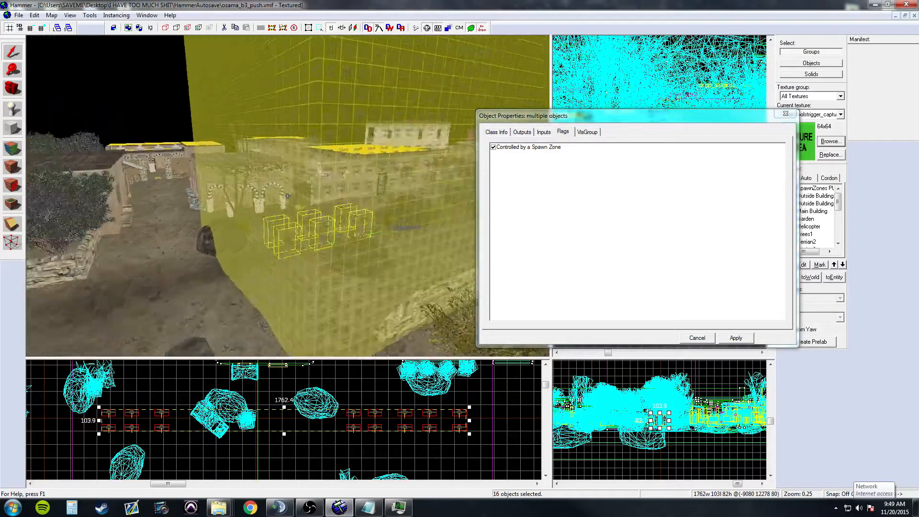
key(s)
key(z)
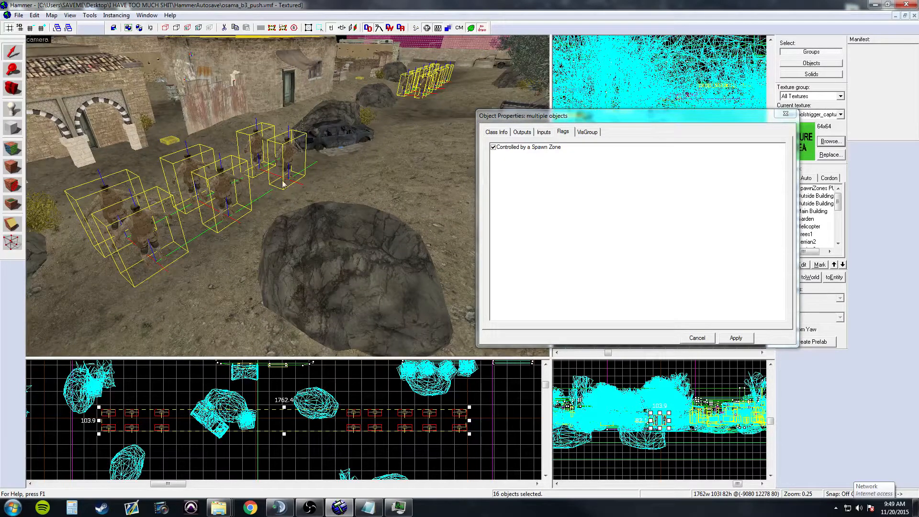
key(Escape)
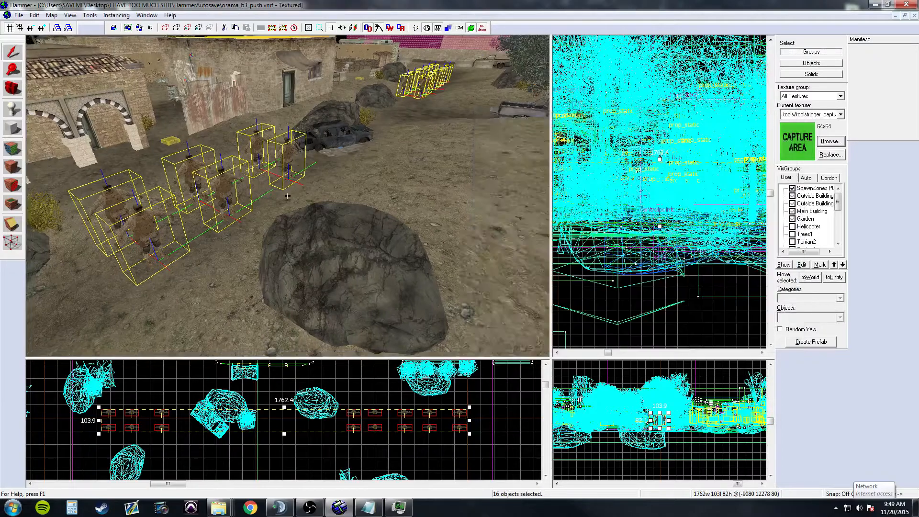
Select the spawn zone sz_b beyond the capture area and the street, and open its properties.
key(z)
key(s)
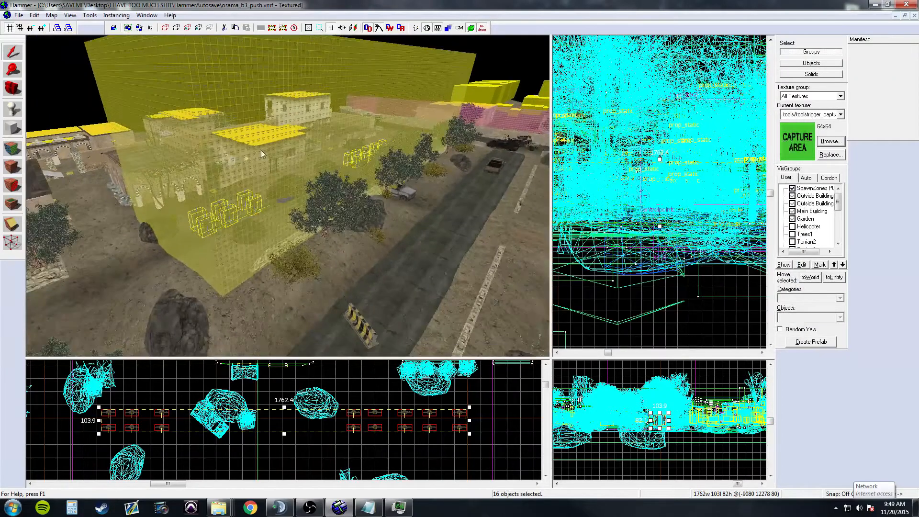
key(z)
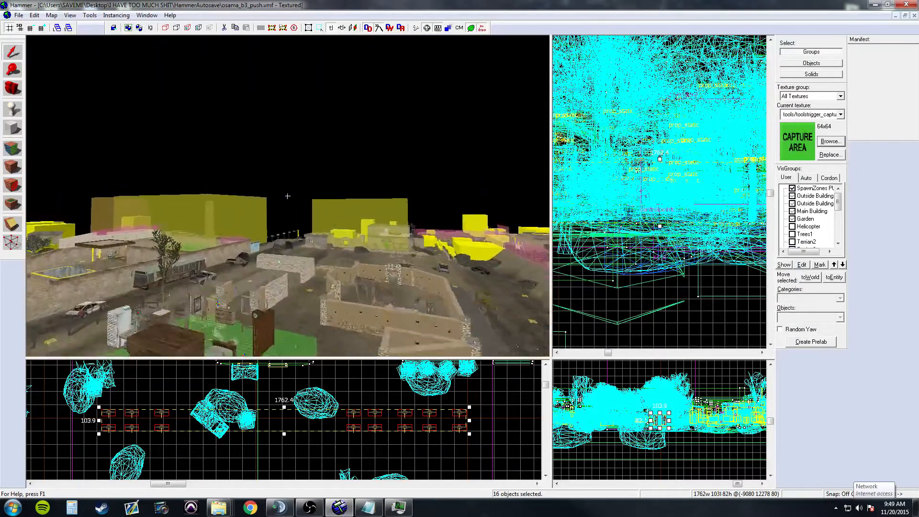
key(w)
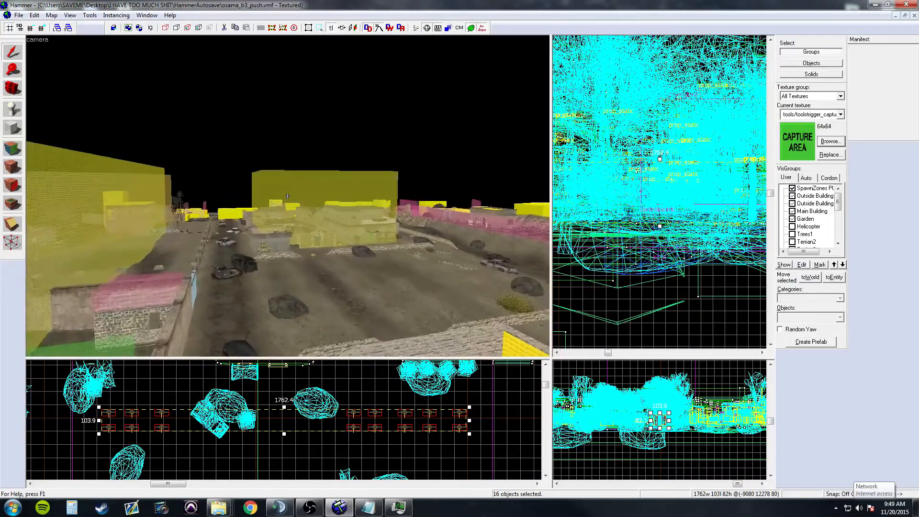
key(w)
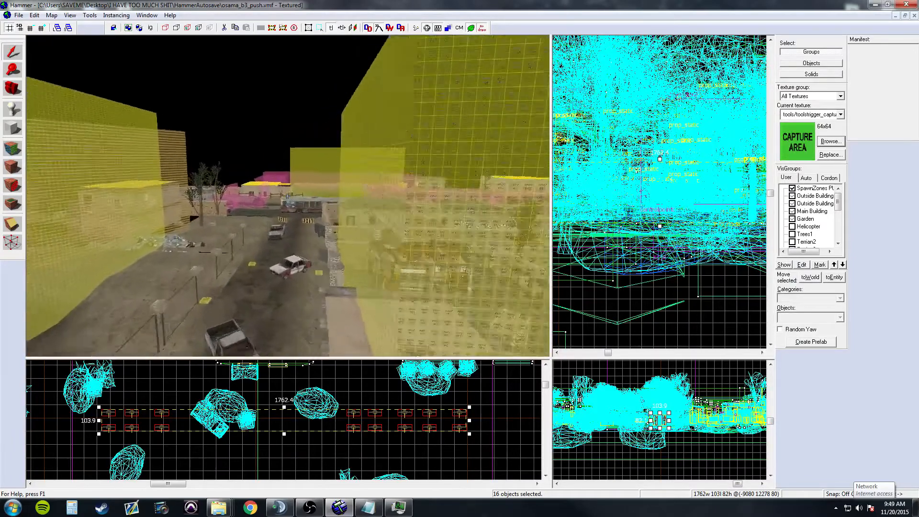
key(z)
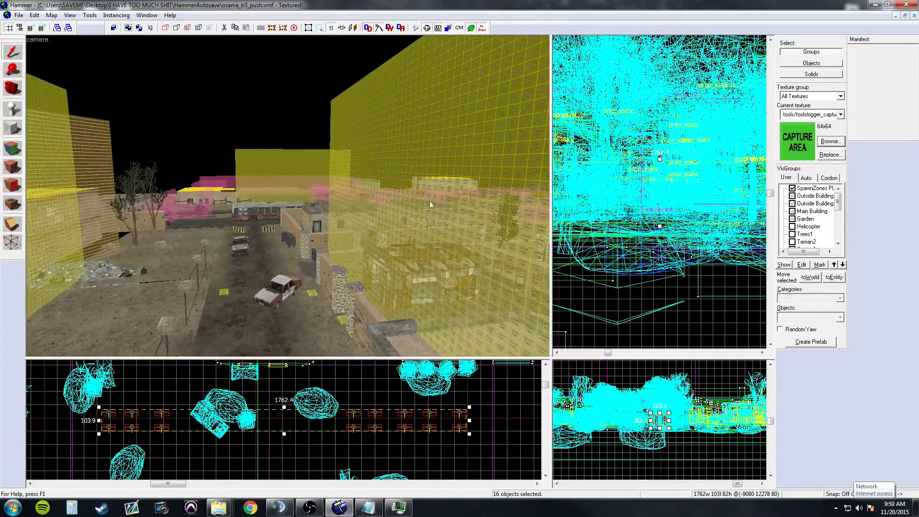
key(z)
key(w)
key(z)
click(288, 196)
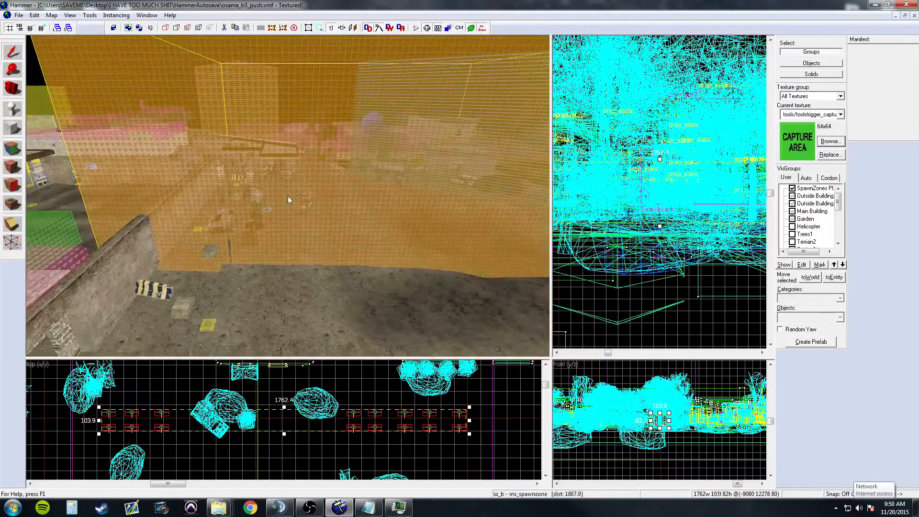
key(alt+Return)
key(z)
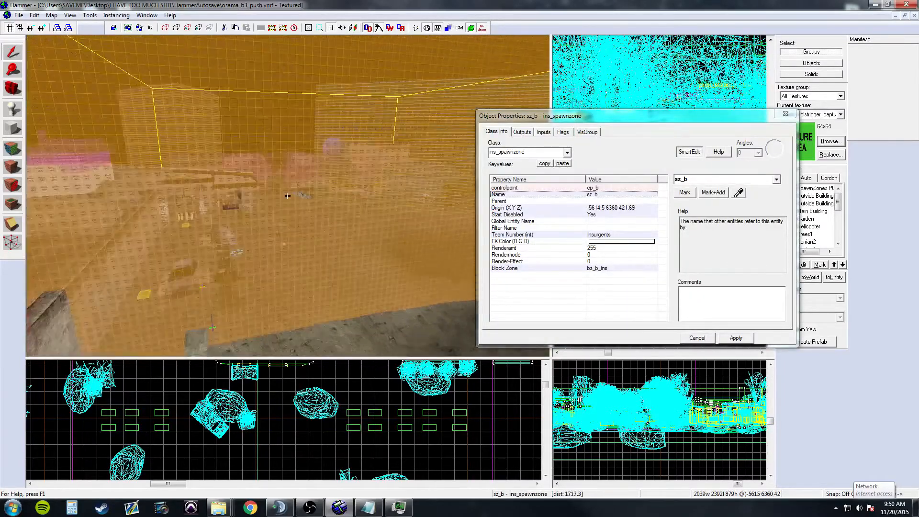
Examine the sz_b zone's interior and its control point, Start Disabled, block zone and Team Number properties.
key(w)
key(s)
key(w)
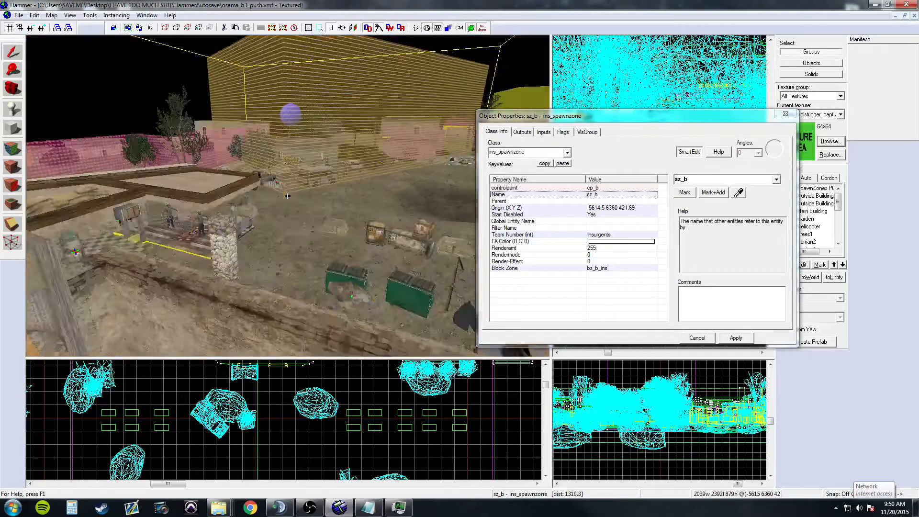
key(w)
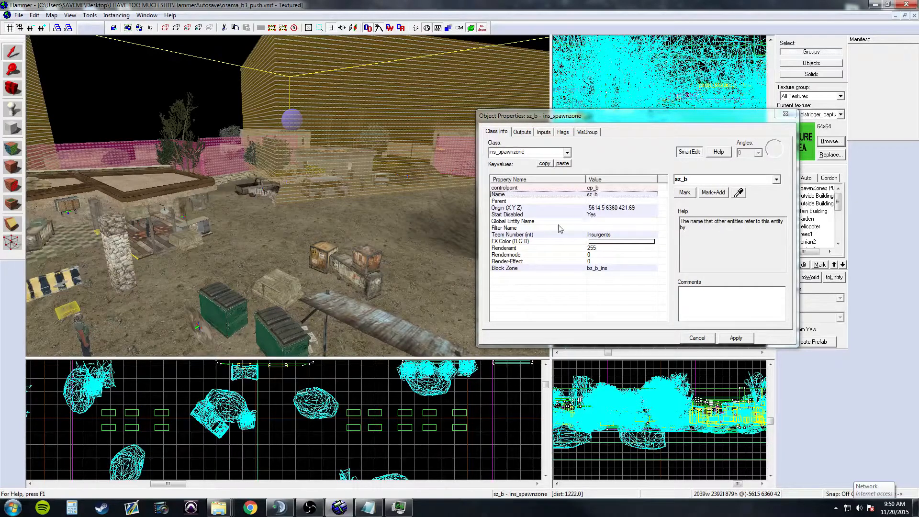
click(605, 235)
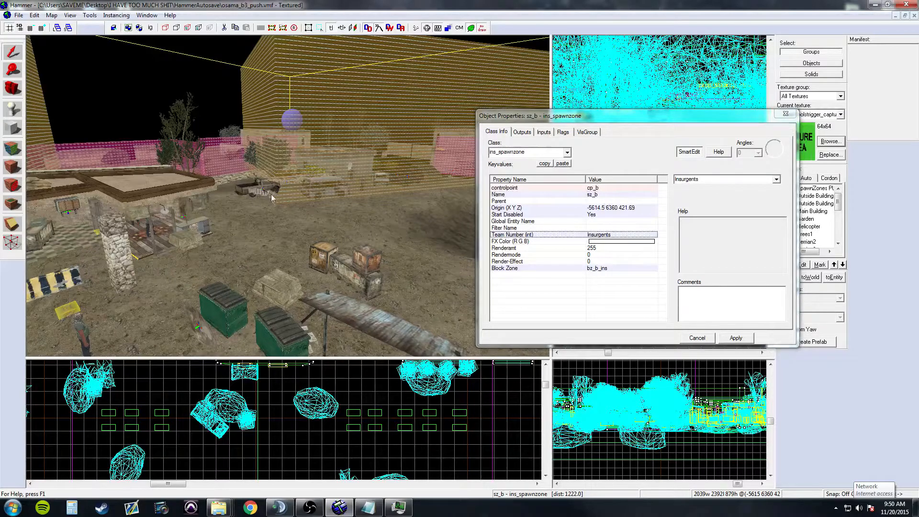
Select the insurgent spawn point near the stone pillars inside sz_b and mark all spawn points named ins_b.
key(z)
key(w)
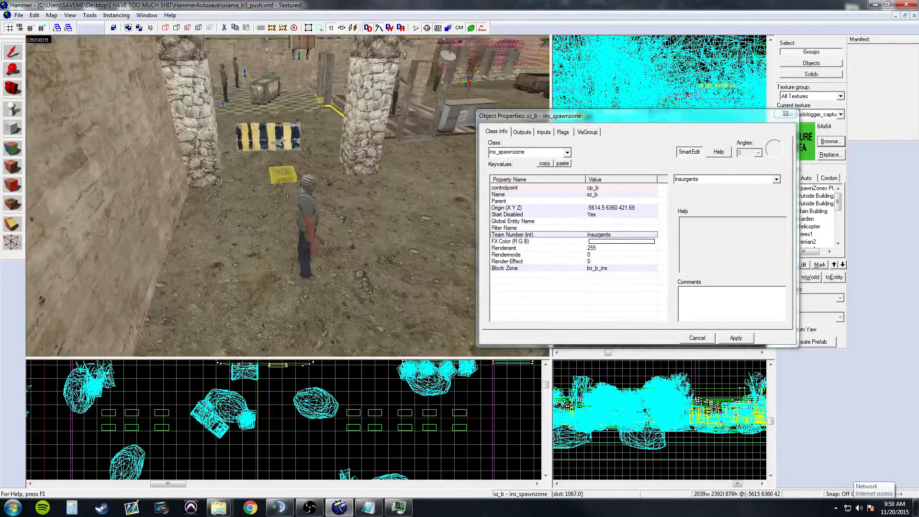
click(287, 196)
key(z)
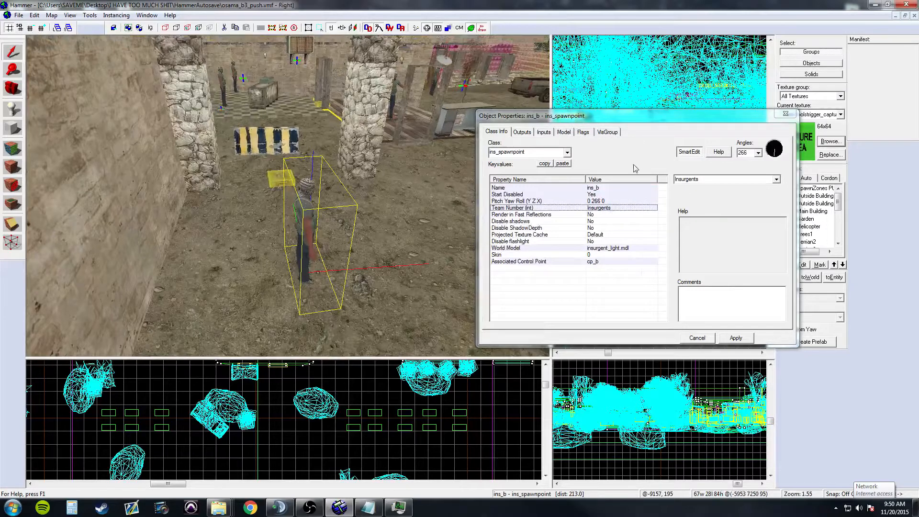
click(593, 188)
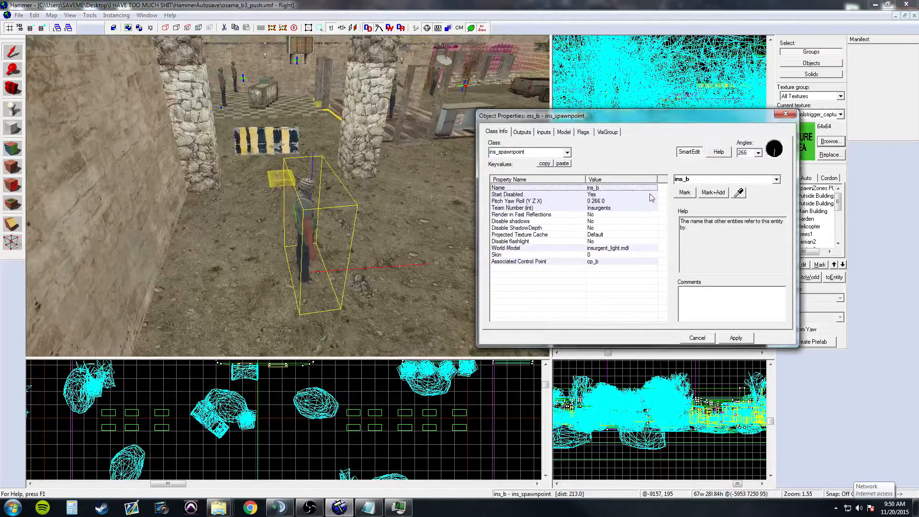
click(684, 193)
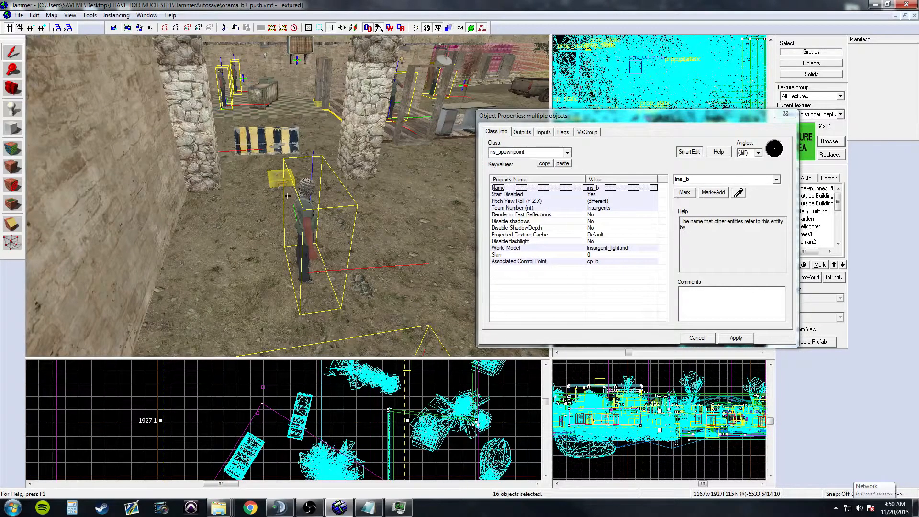
Select the spawn zone sz_c located past the open yard, the walled compound and the parked bus, showing its properties.
key(s)
key(w)
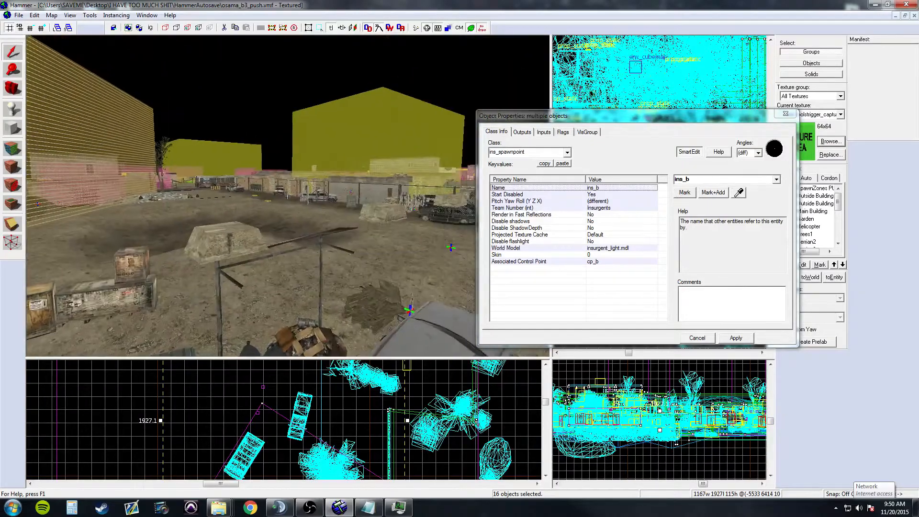
key(z)
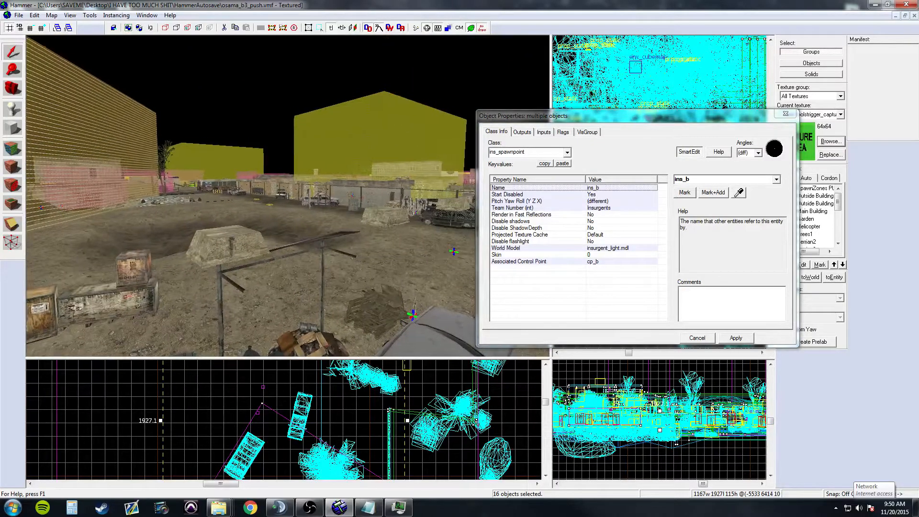
key(s)
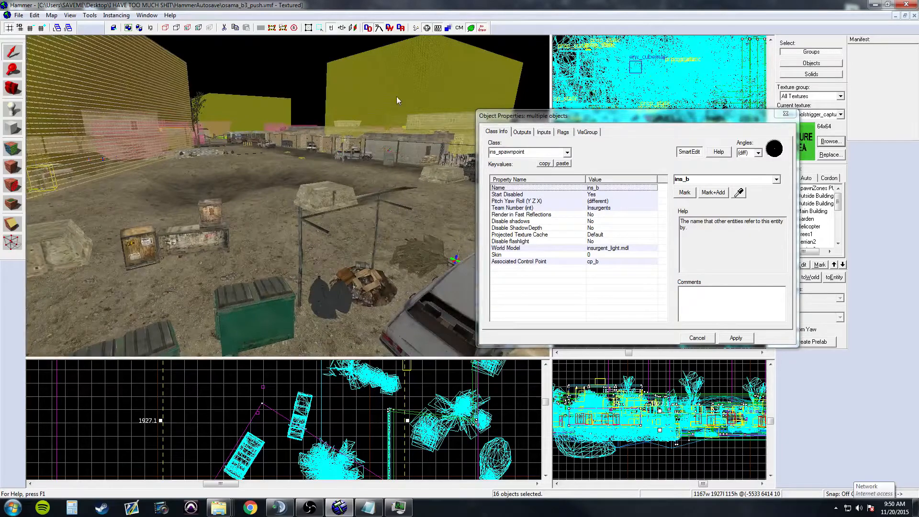
key(z)
key(w)
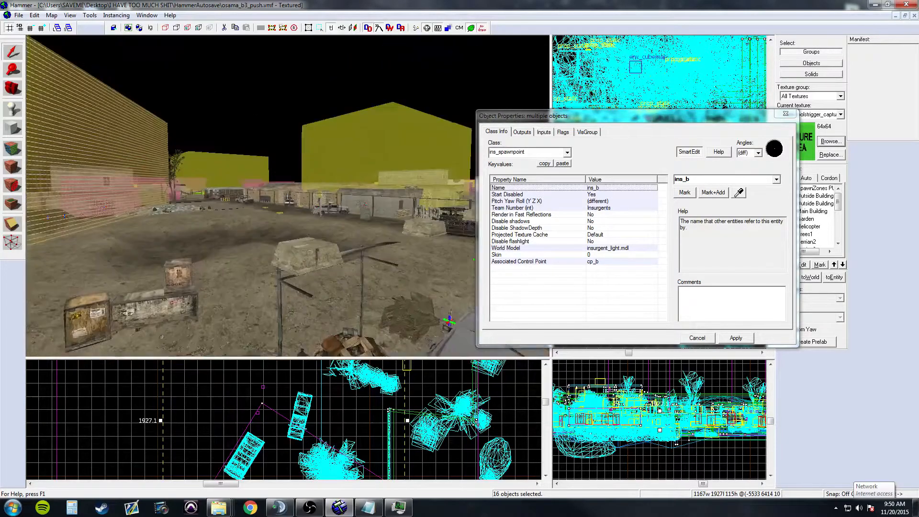
key(z)
key(z)
key(w)
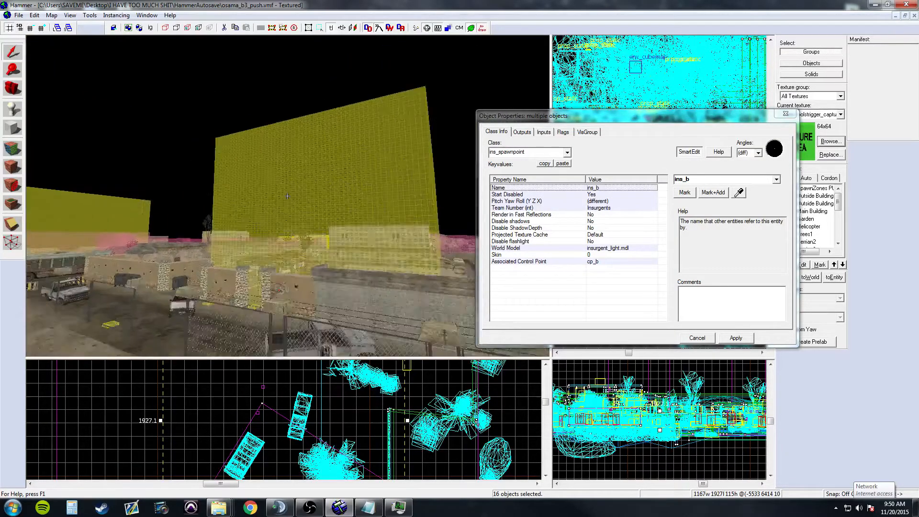
key(z)
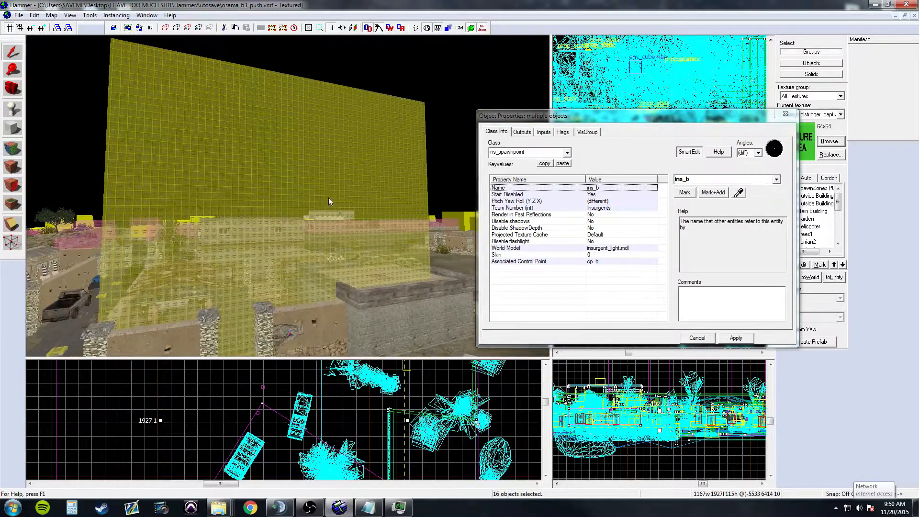
key(z)
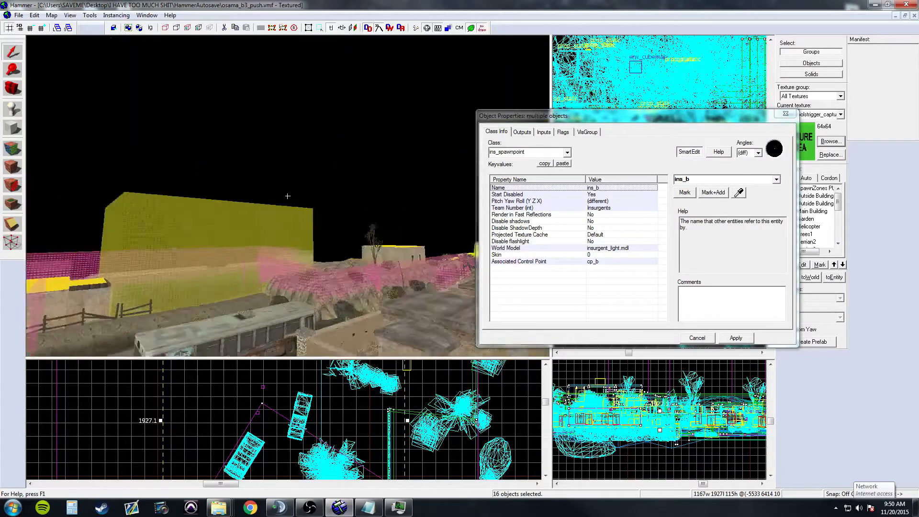
click(287, 196)
Select one of the security spawn points named sec_3 standing inside the sz_c zone, showing its properties.
key(w)
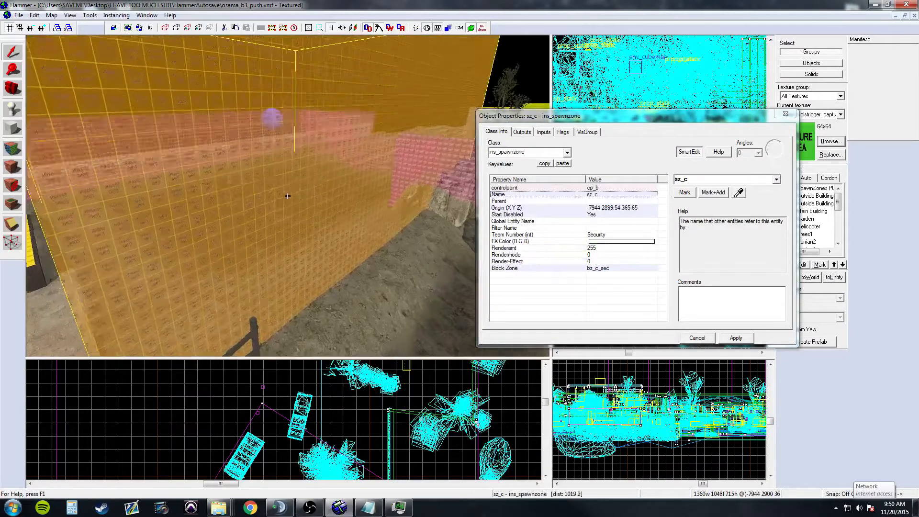
key(w)
key(z)
click(291, 191)
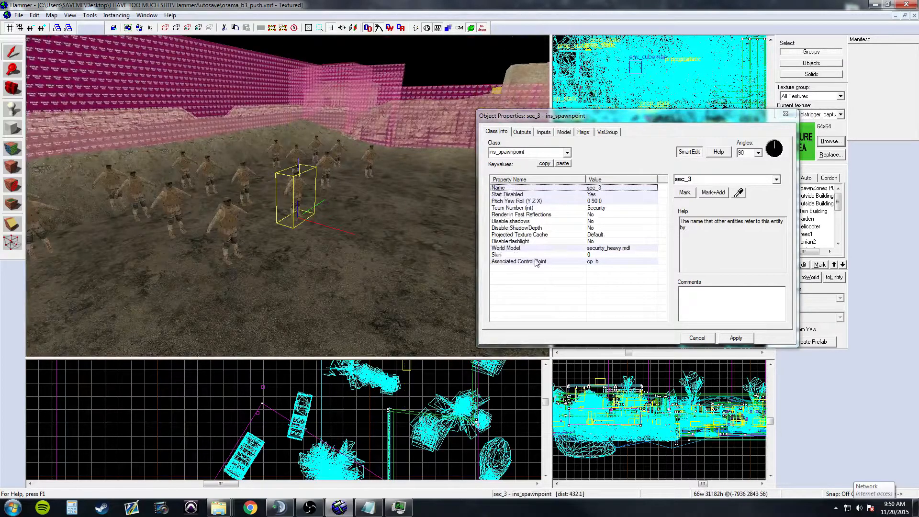
Review the sec_3 spawn point group and its Controlled by a Spawn Zone flag, and return to the spawn point's class info.
key(z)
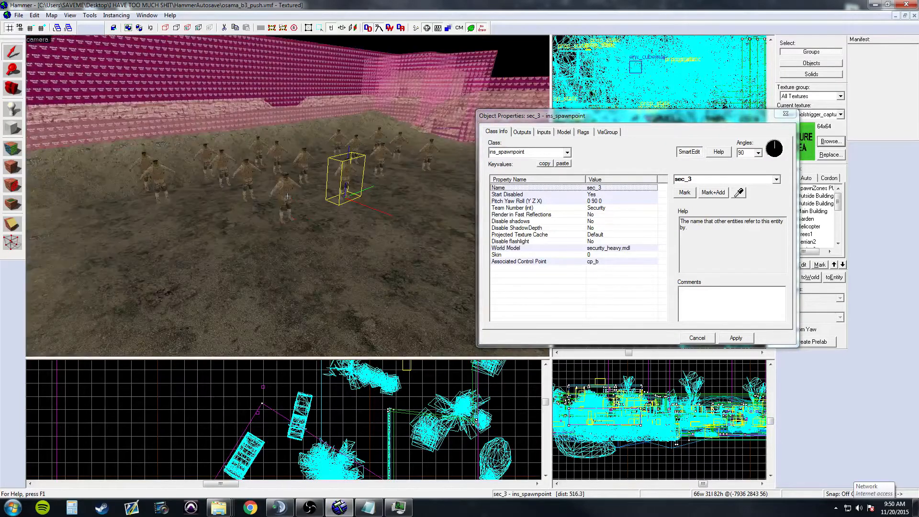
key(w)
key(z)
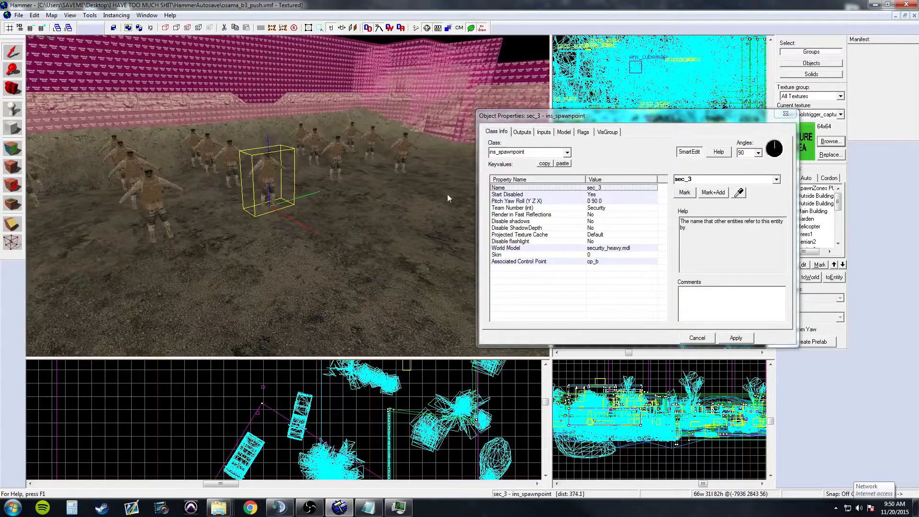
click(580, 134)
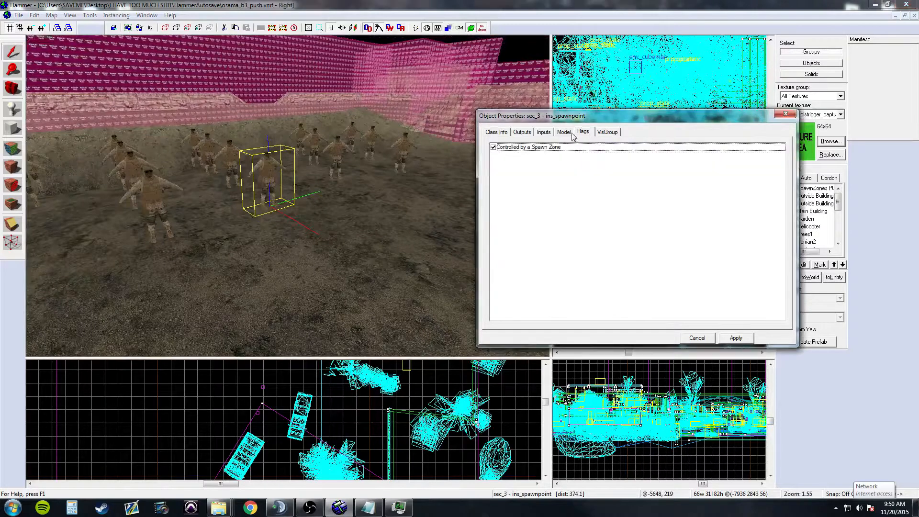
click(498, 133)
key(z)
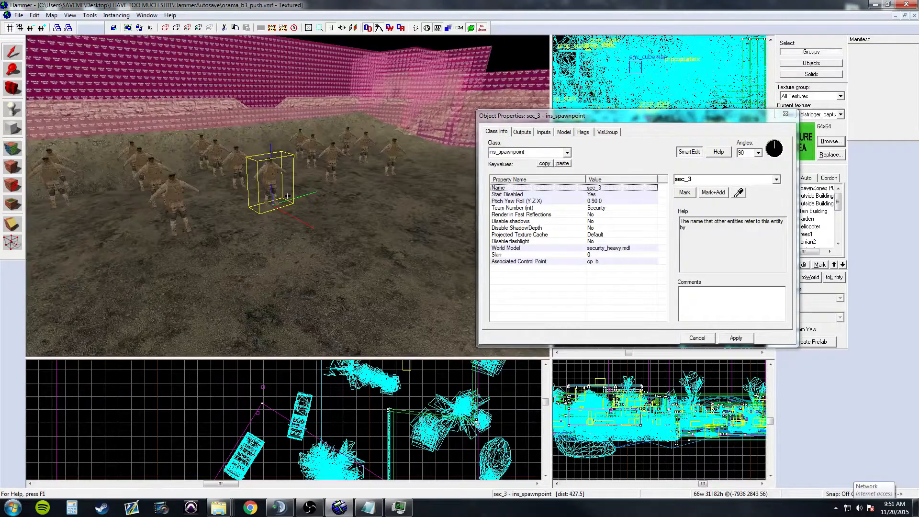
key(w)
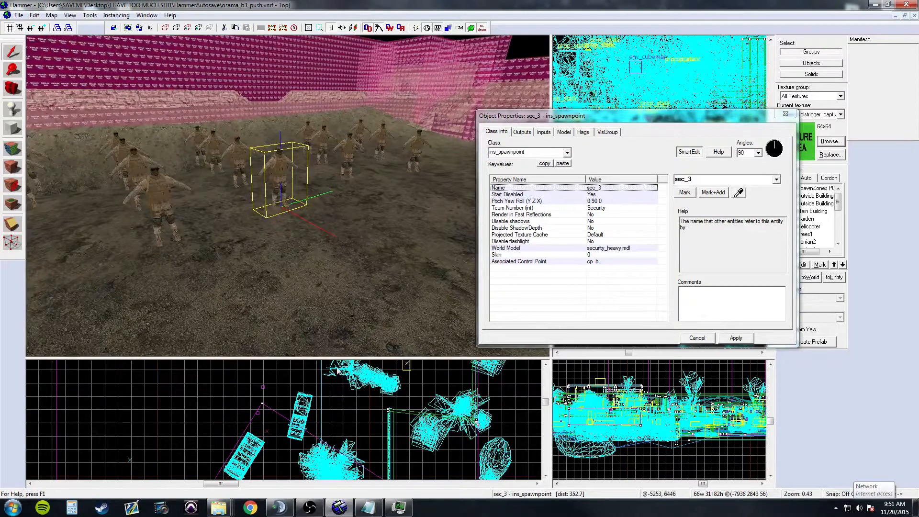
Switch to the osama_b3_push text file in Notepad, examine its push control point and spawn zone entries, and return to Hammer.
click(368, 507)
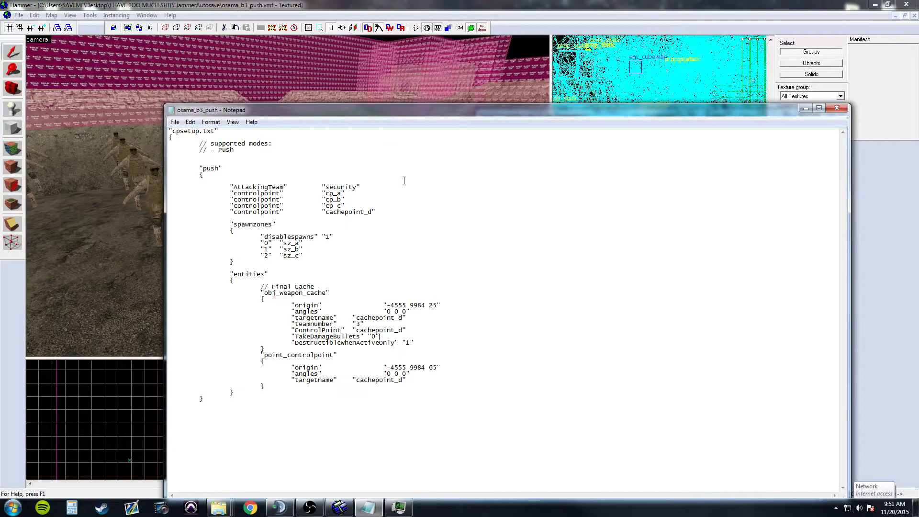
drag(366, 111, 366, 78)
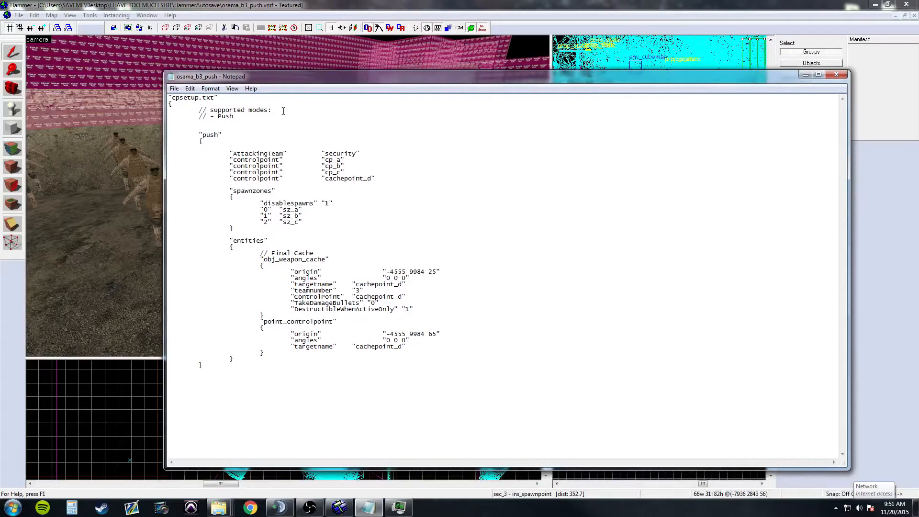
click(419, 5)
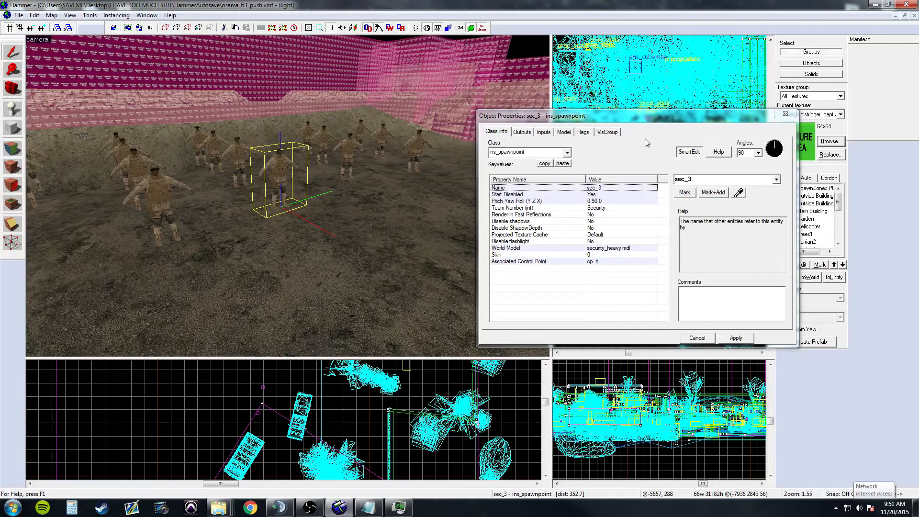